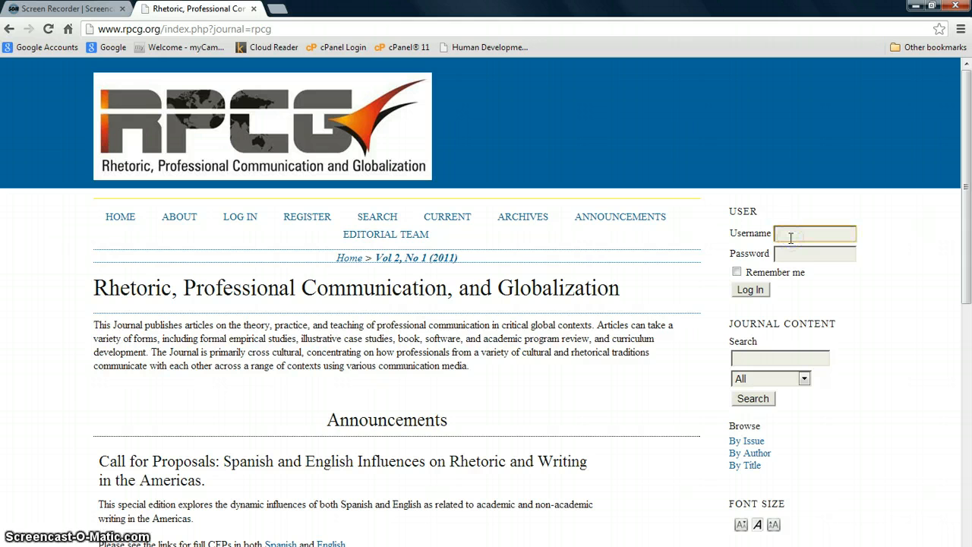
- Log in to the journal site with the account username and password, with the login set to be remembered
{"action": "type", "text": "blt"}
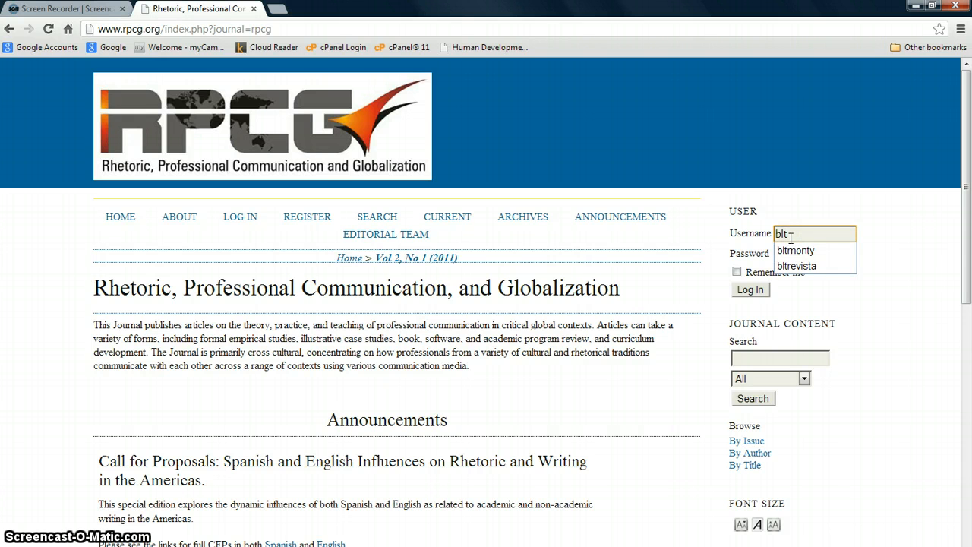
{"action": "left_click", "coordinate": [805, 251]}
{"action": "left_click", "coordinate": [785, 258]}
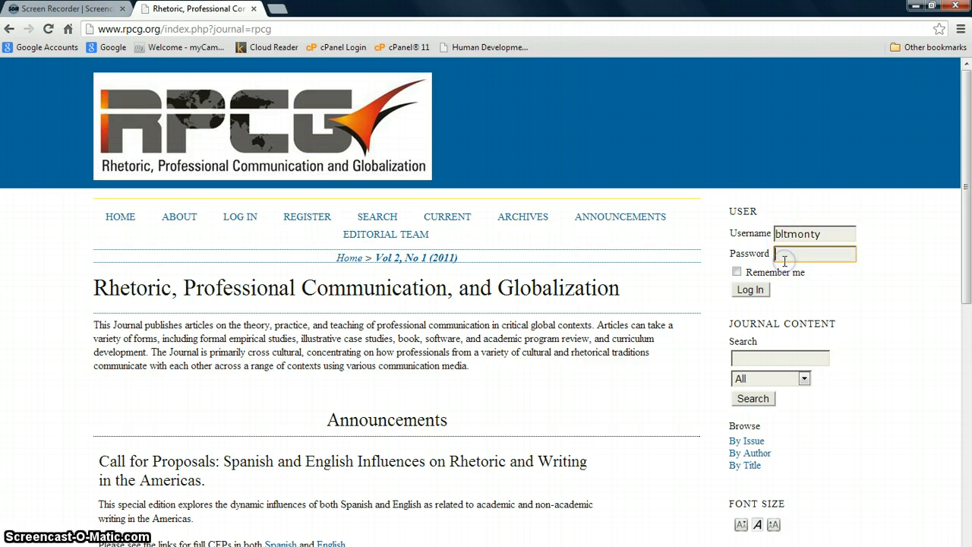
{"action": "type", "text": "•••••"}
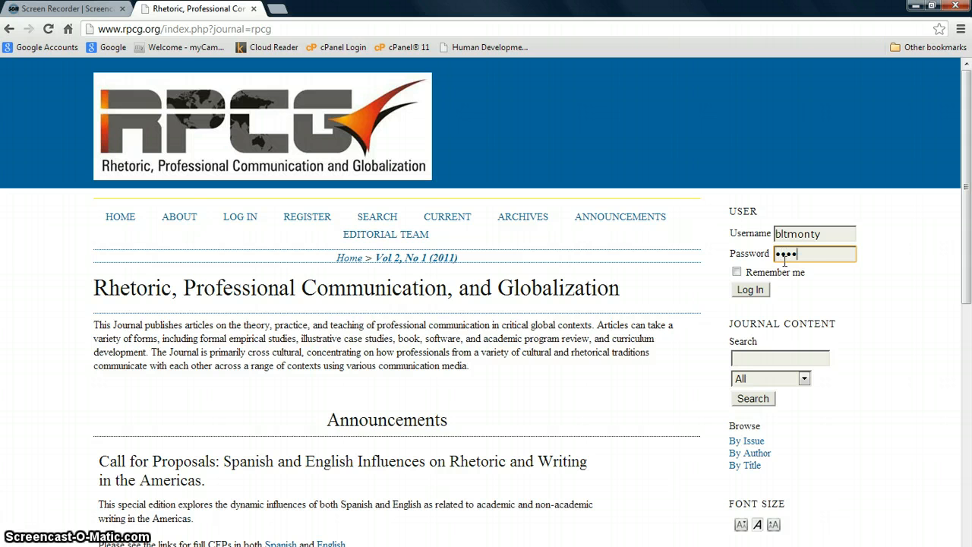
{"action": "left_click", "coordinate": [736, 271]}
{"action": "left_click", "coordinate": [749, 289]}
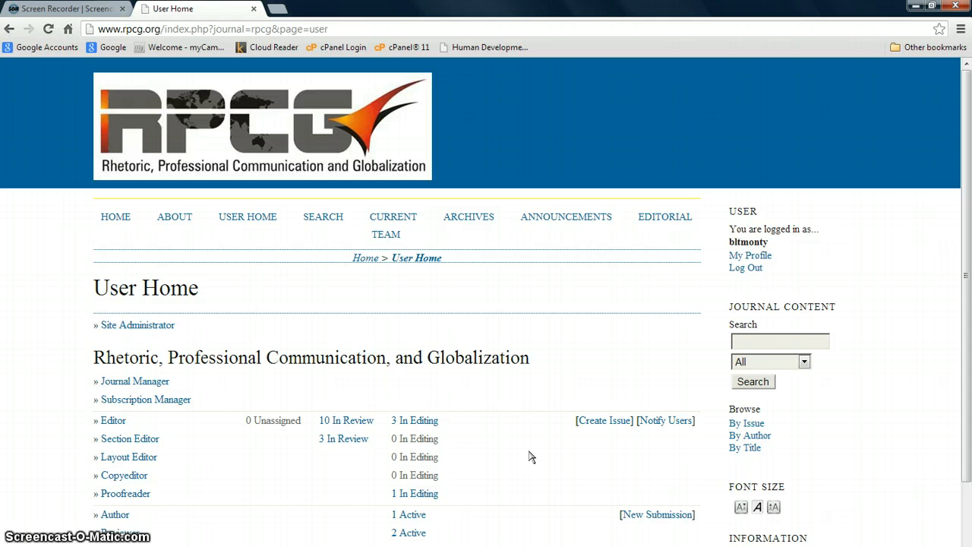
- Start a new submission in the Author role from the User Home page
{"action": "left_click", "coordinate": [970, 308]}
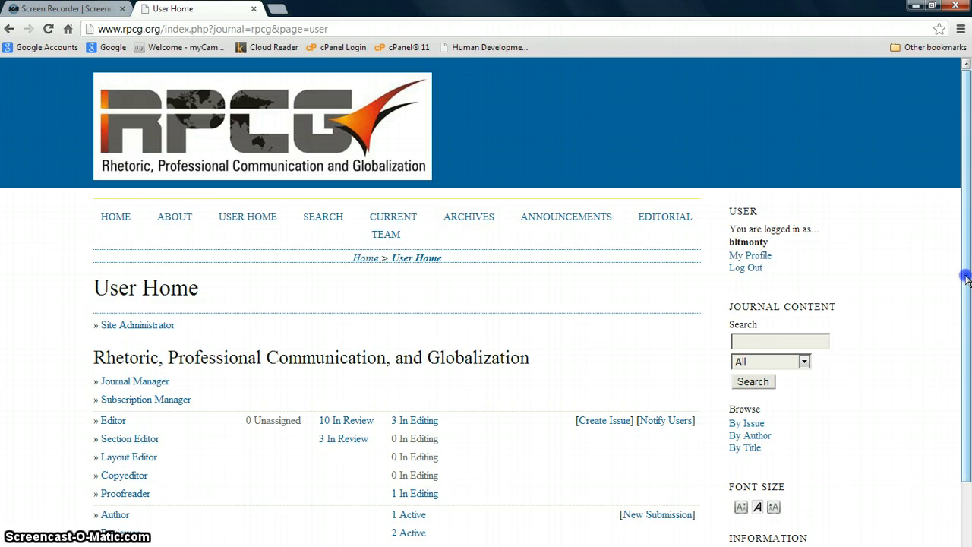
{"action": "left_click_drag", "start_coordinate": [966, 276], "coordinate": [966, 359]}
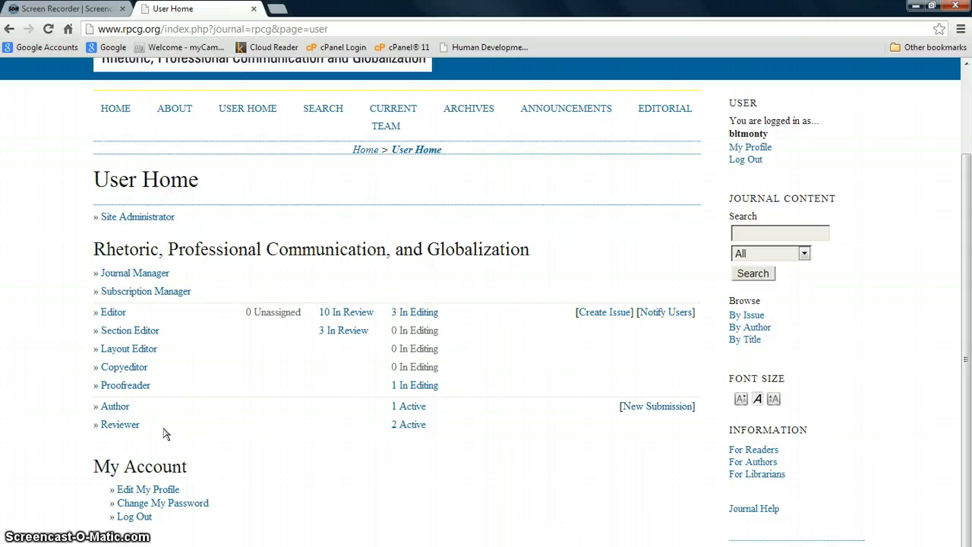
{"action": "left_click", "coordinate": [126, 404]}
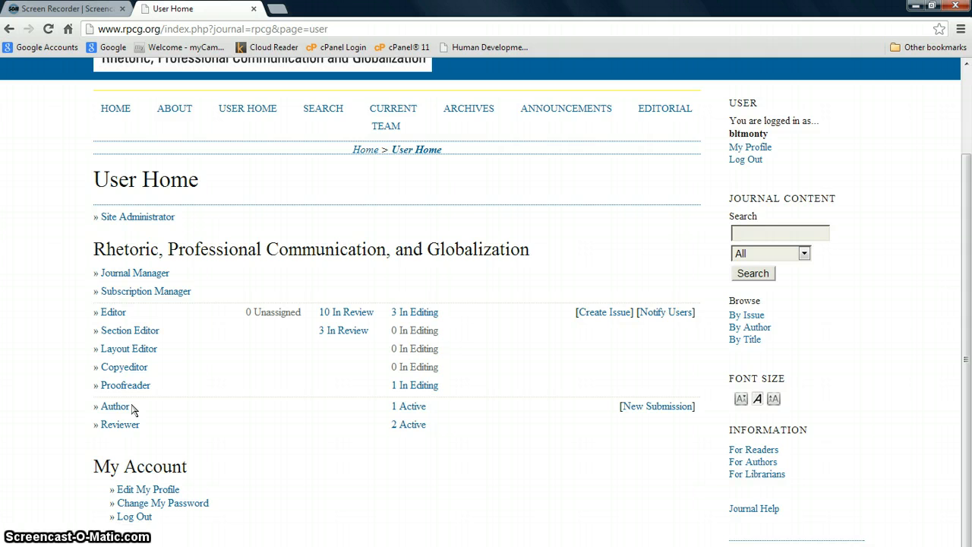
{"action": "left_click", "coordinate": [133, 409]}
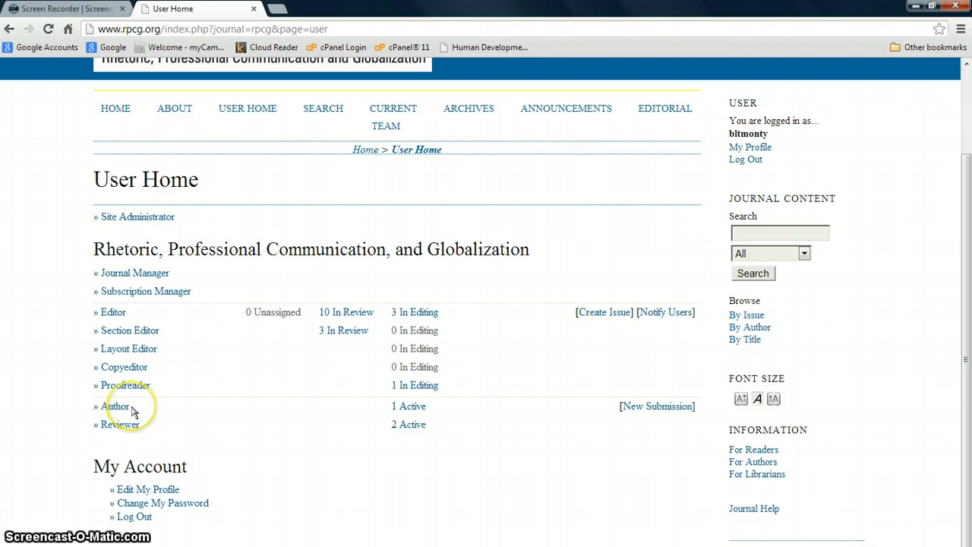
{"action": "triple_click", "coordinate": [665, 409]}
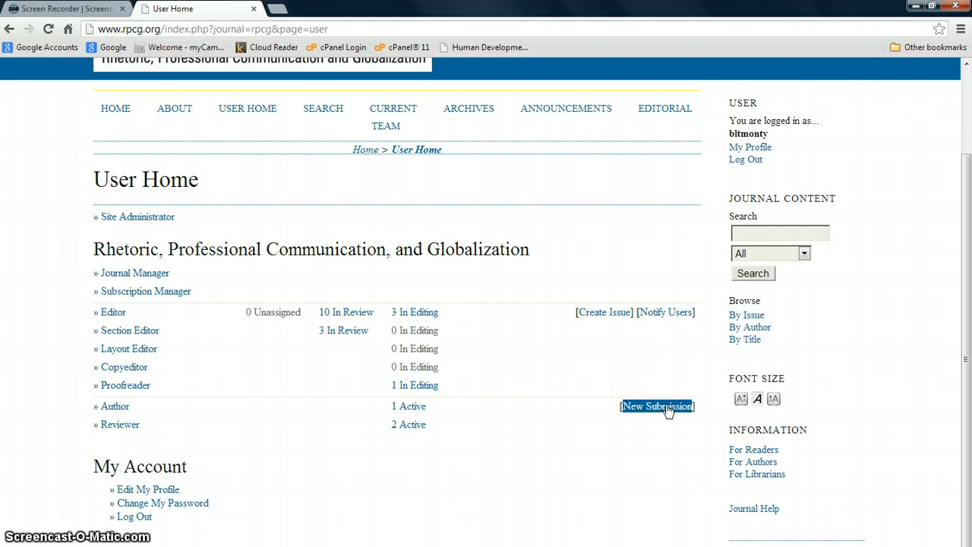
{"action": "left_click", "coordinate": [667, 408]}
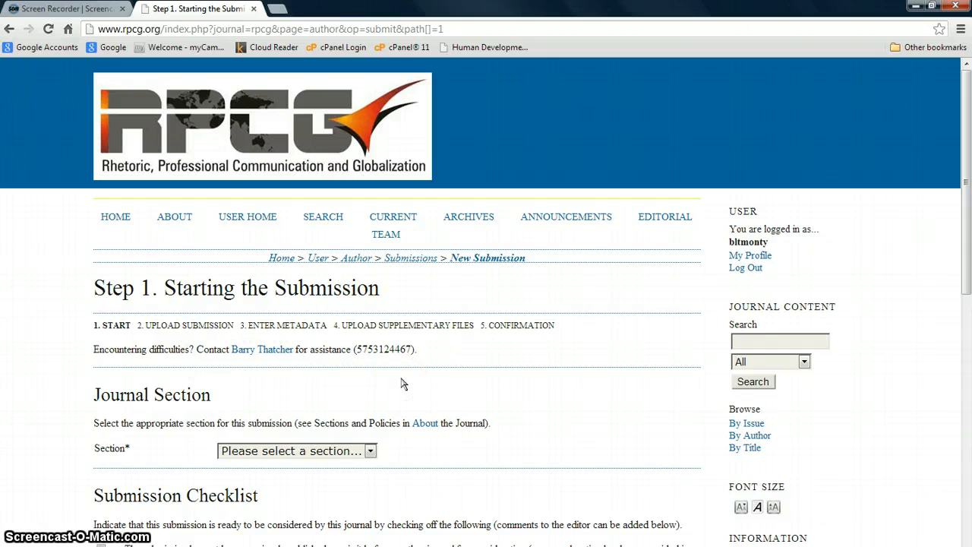
- Set the submission's journal section to Articles
{"action": "left_click_drag", "start_coordinate": [964, 173], "coordinate": [964, 232]}
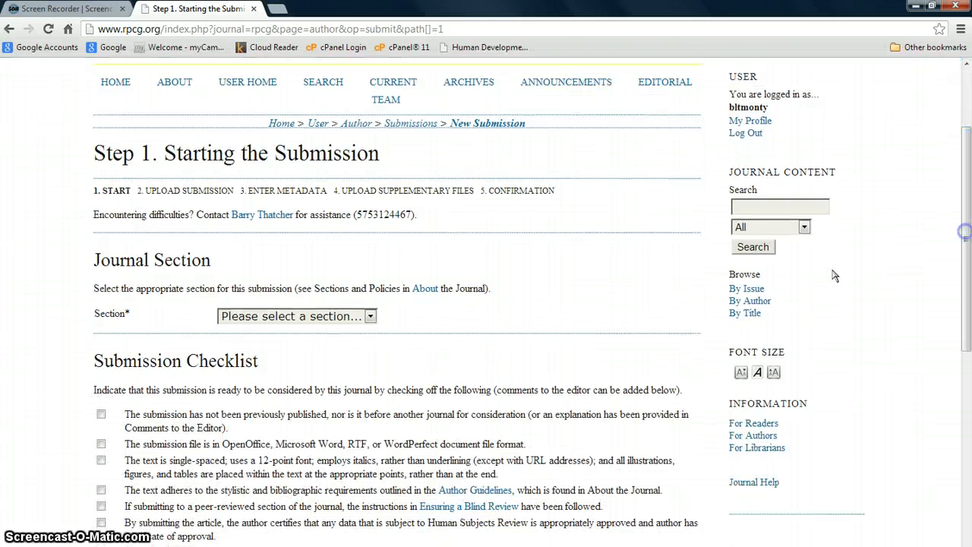
{"action": "left_click", "coordinate": [371, 317]}
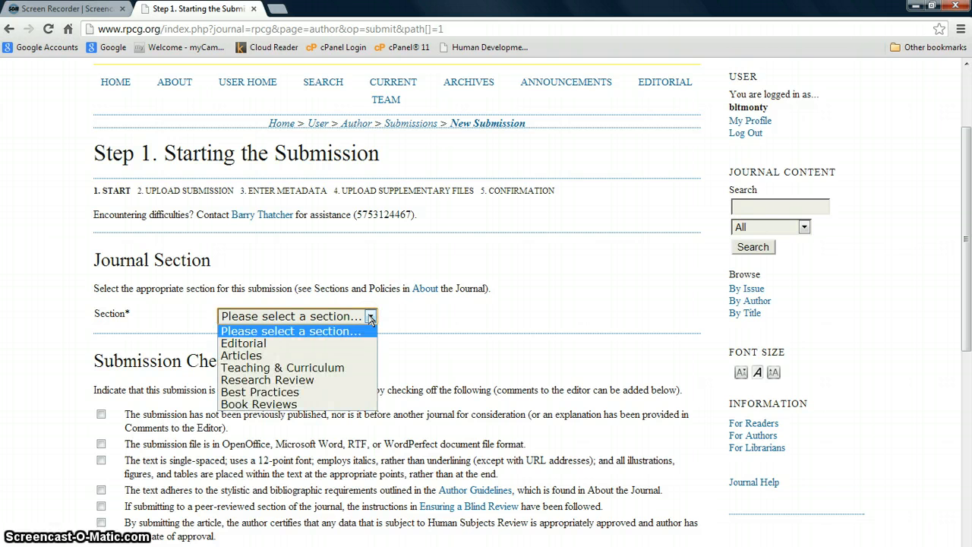
{"action": "left_click", "coordinate": [264, 347]}
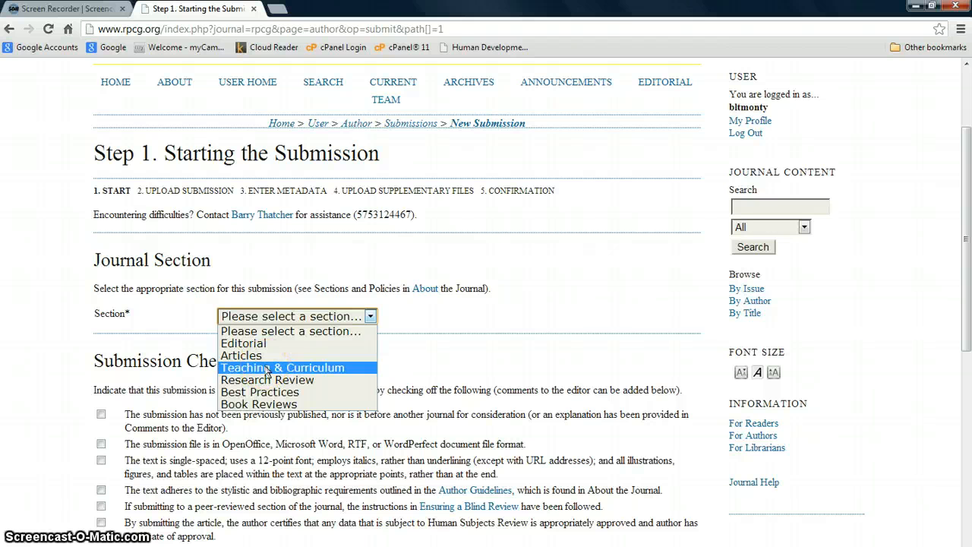
{"action": "left_click", "coordinate": [268, 405]}
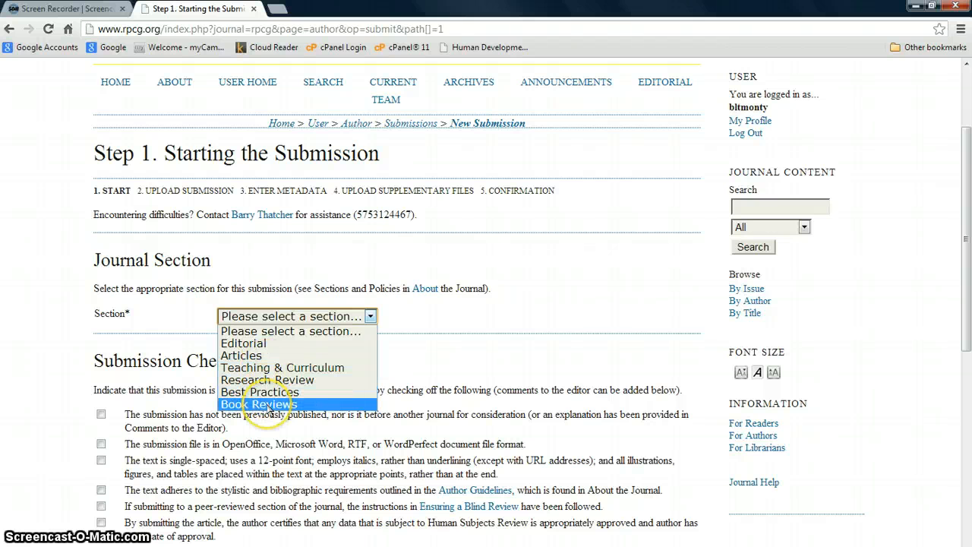
{"action": "left_click", "coordinate": [259, 356]}
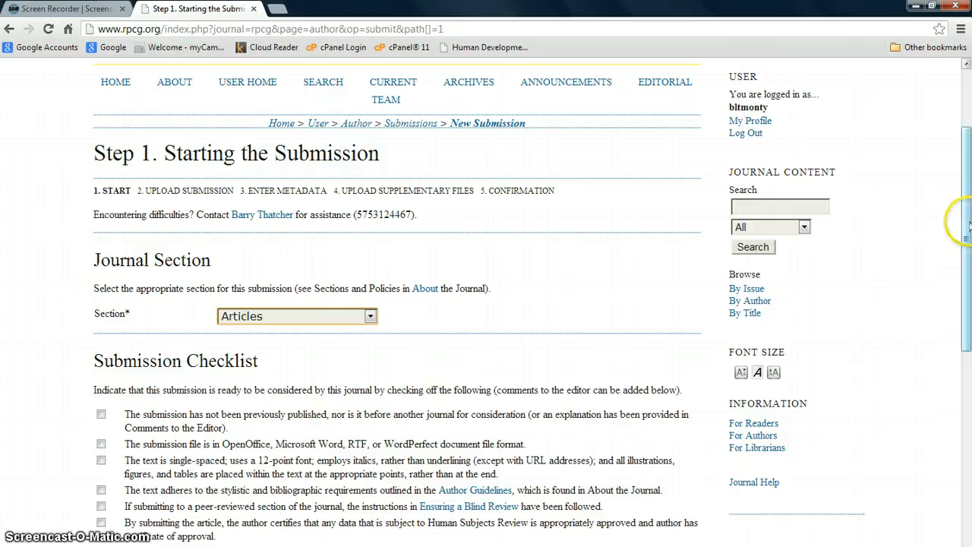
- Check off all six items of the Submission Checklist, from not previously published to Human Subjects Review approval
{"action": "left_click_drag", "start_coordinate": [967, 224], "coordinate": [963, 287]}
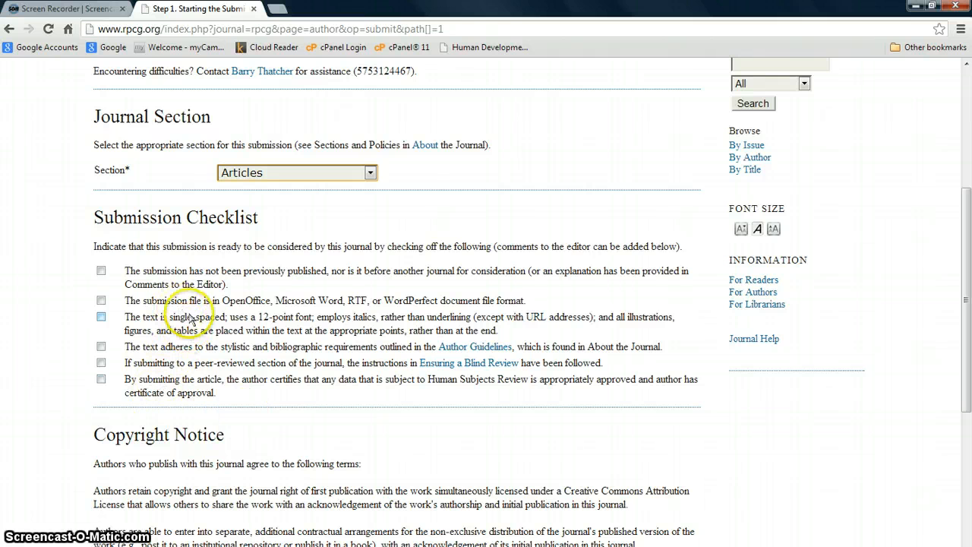
{"action": "left_click", "coordinate": [102, 271]}
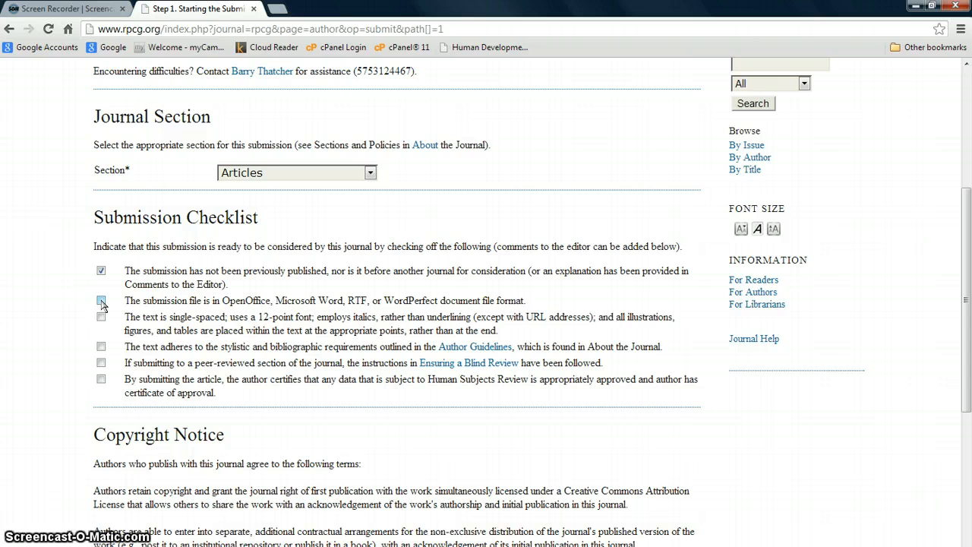
{"action": "left_click", "coordinate": [102, 302]}
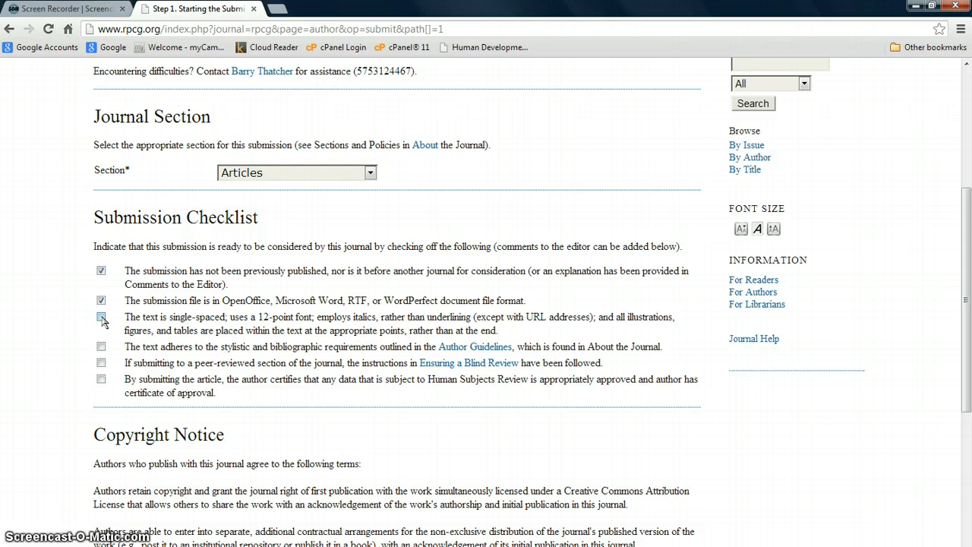
{"action": "left_click", "coordinate": [102, 318]}
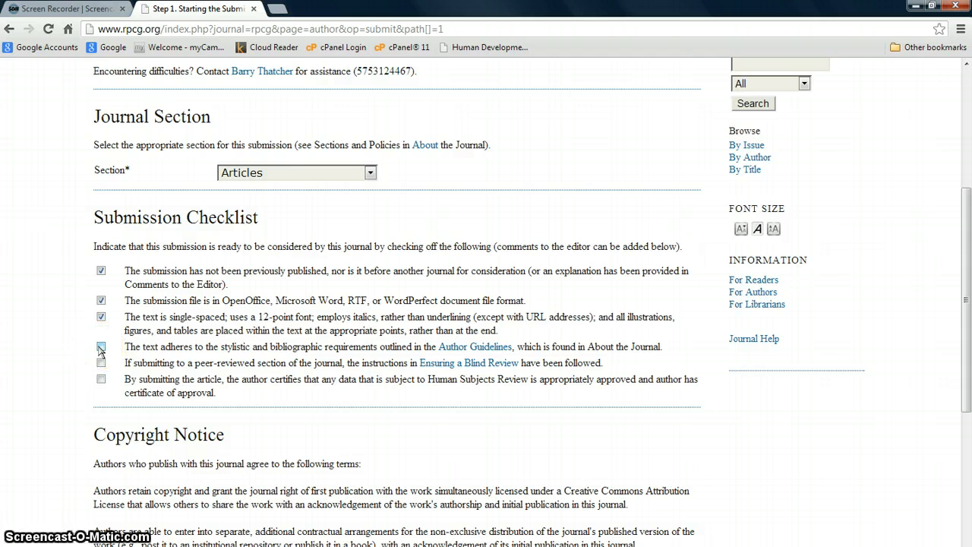
{"action": "left_click", "coordinate": [101, 348]}
{"action": "left_click", "coordinate": [101, 364]}
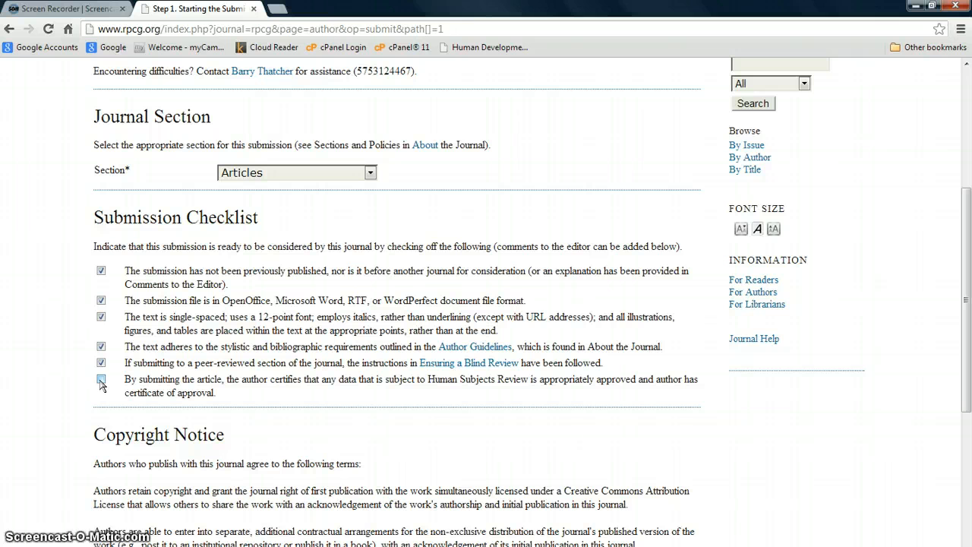
{"action": "left_click", "coordinate": [101, 380]}
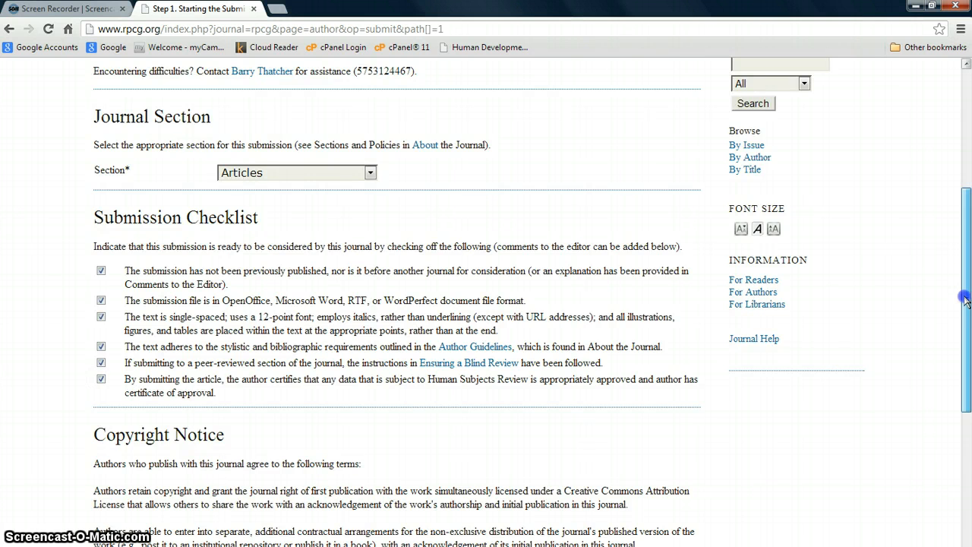
- Agree to the Copyright Notice terms, leave the editor comments empty, and save Step 1 to continue to the upload step
{"action": "left_click_drag", "start_coordinate": [966, 301], "coordinate": [966, 409]}
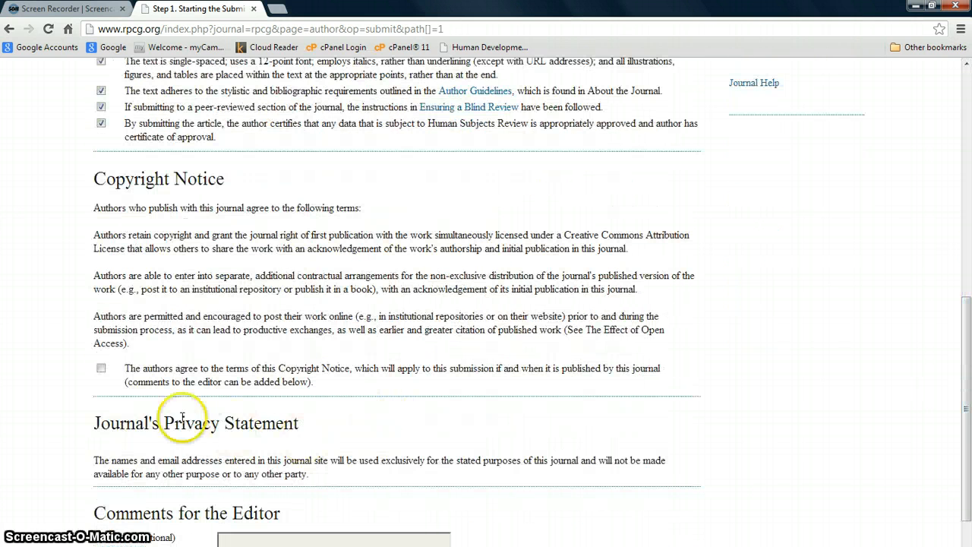
{"action": "left_click", "coordinate": [101, 370]}
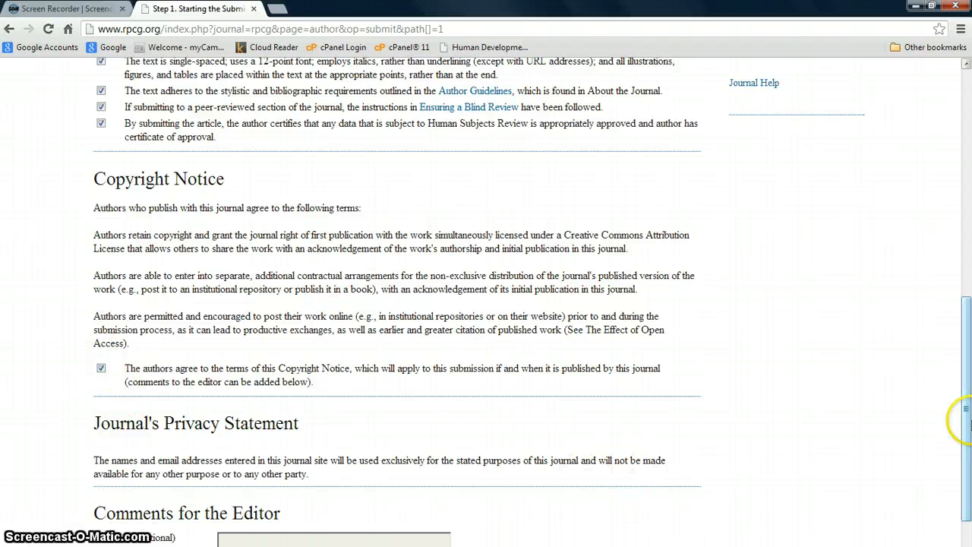
{"action": "left_click_drag", "start_coordinate": [966, 410], "coordinate": [965, 473]}
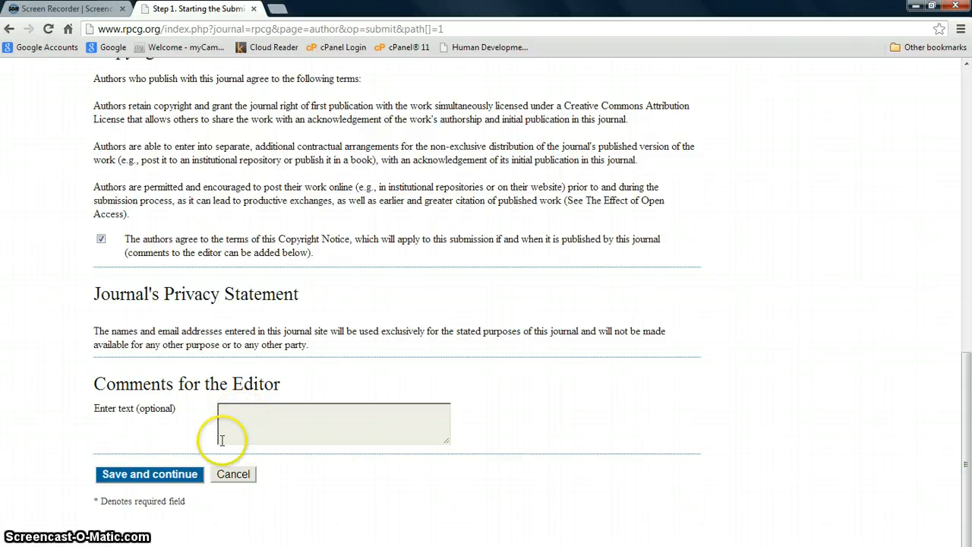
{"action": "left_click", "coordinate": [165, 474]}
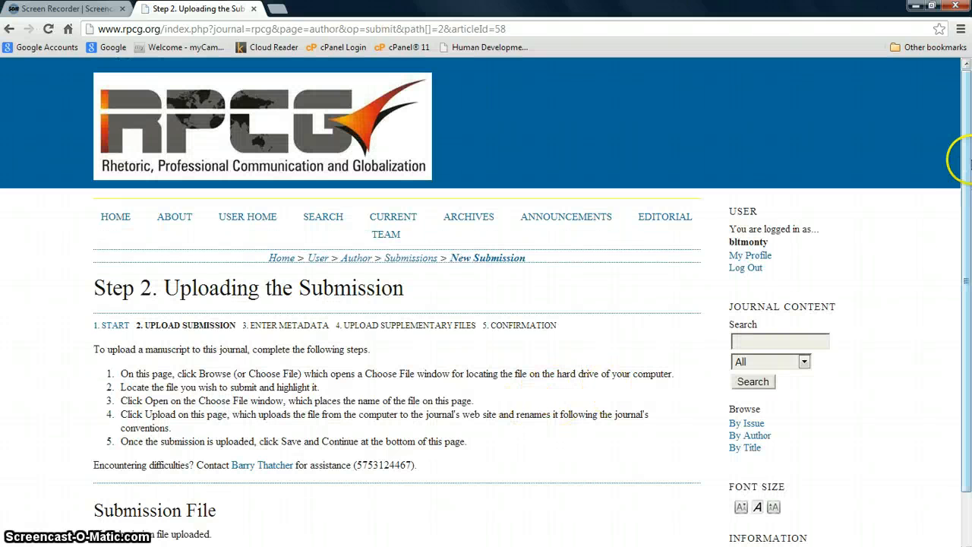
- Choose the fotonovelas Word document from RPCG Journal > Editions > Health Edition as the submission file
{"action": "left_click_drag", "start_coordinate": [969, 144], "coordinate": [961, 247]}
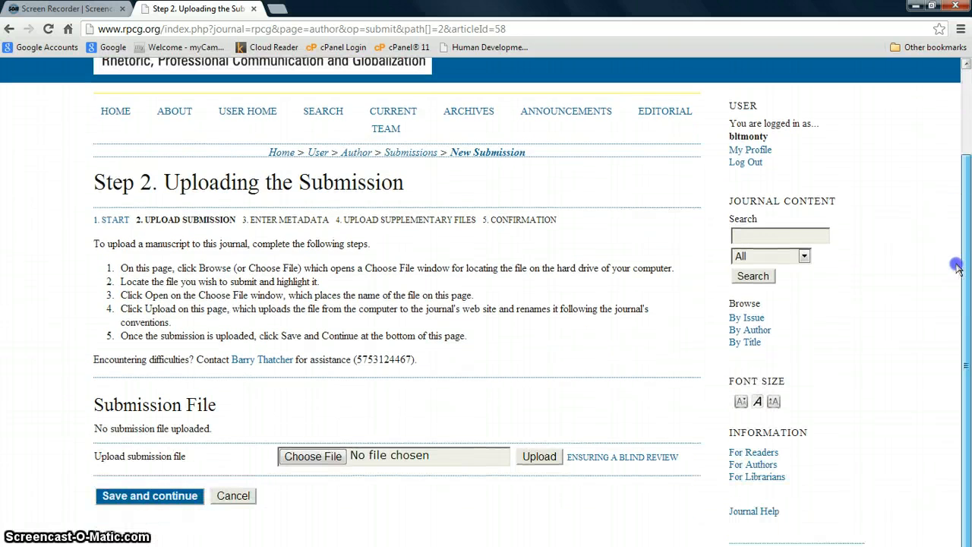
{"action": "left_click", "coordinate": [308, 460]}
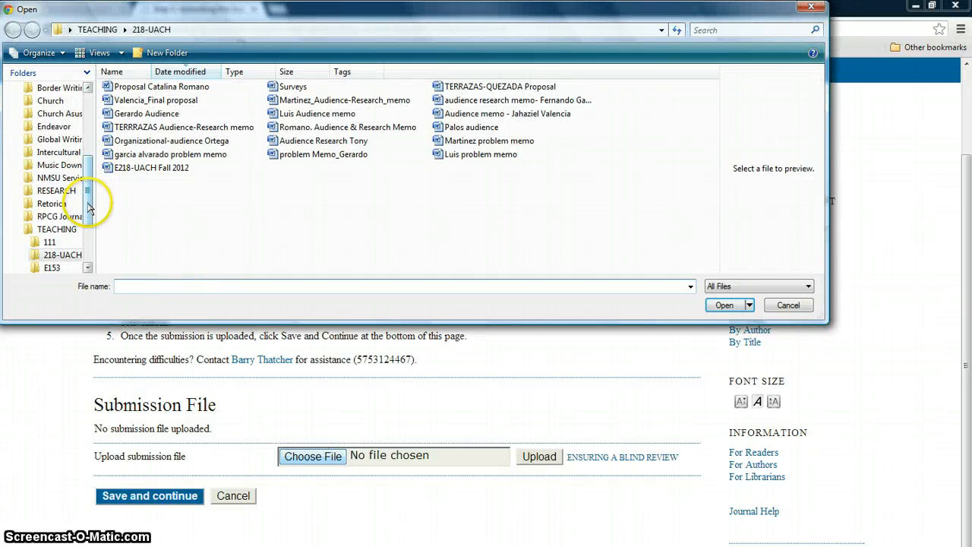
{"action": "scroll", "coordinate": [65, 209], "scroll_direction": "down", "scroll_amount": 1}
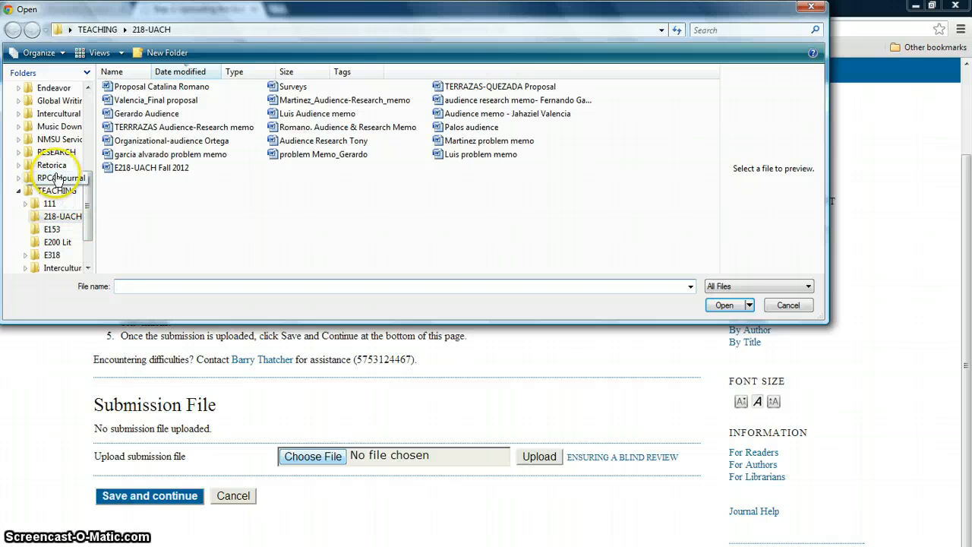
{"action": "left_click", "coordinate": [58, 177]}
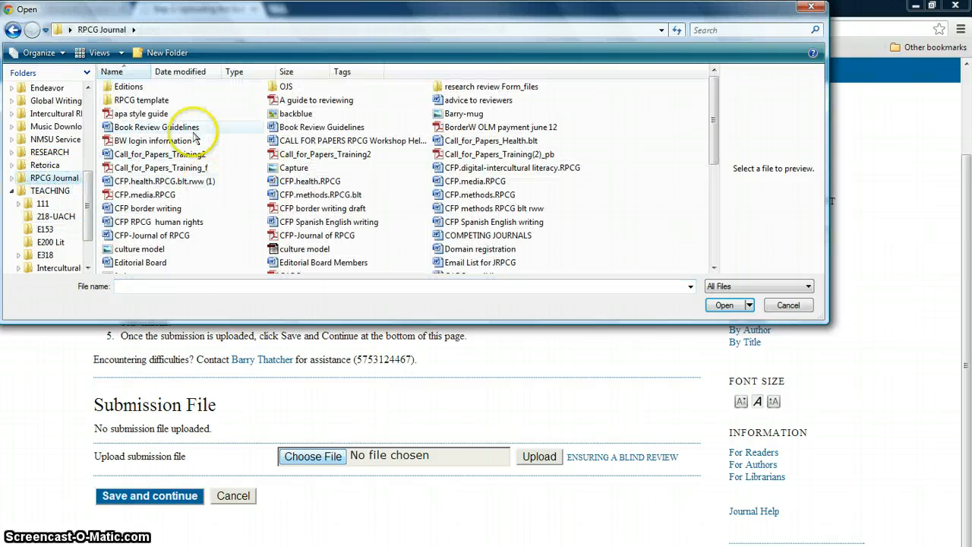
{"action": "double_click", "coordinate": [125, 87]}
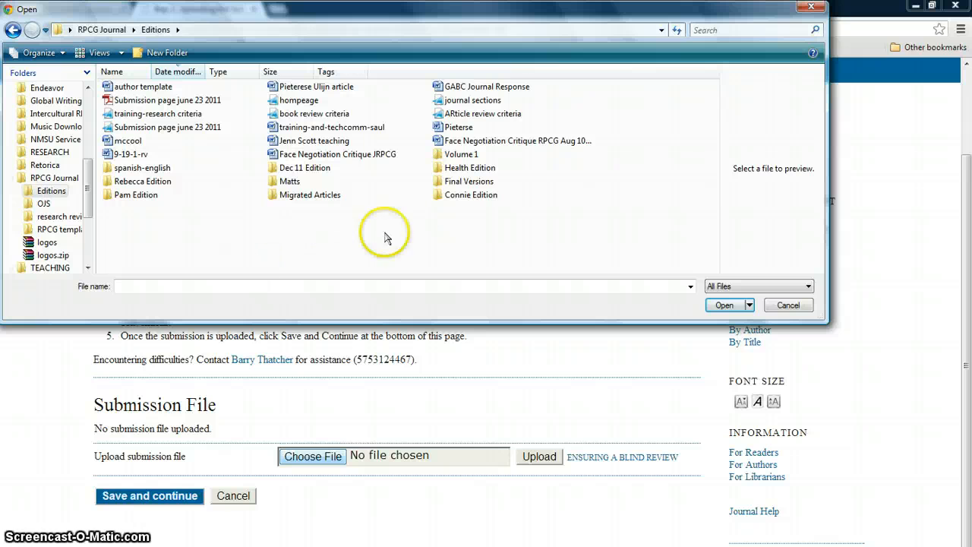
{"action": "double_click", "coordinate": [469, 168]}
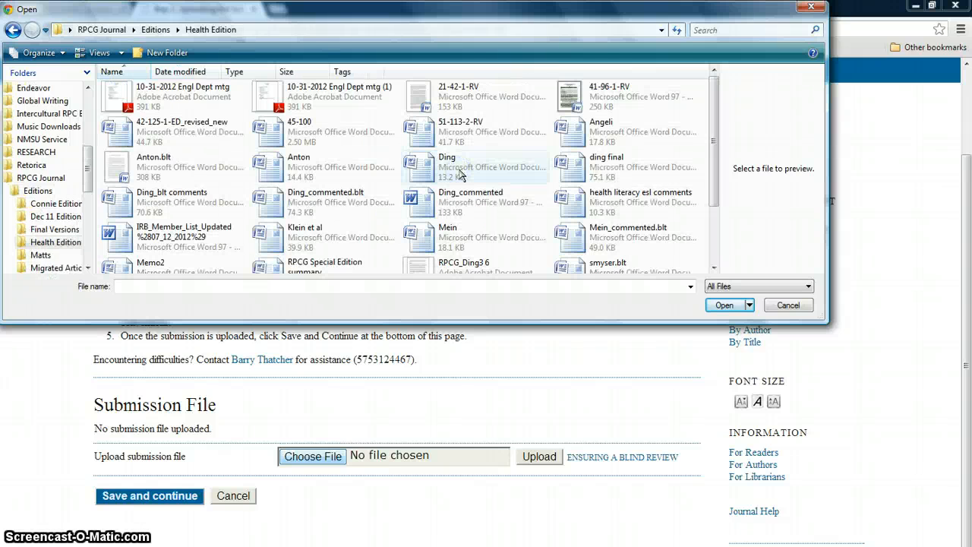
{"action": "left_click_drag", "start_coordinate": [712, 156], "coordinate": [711, 232]}
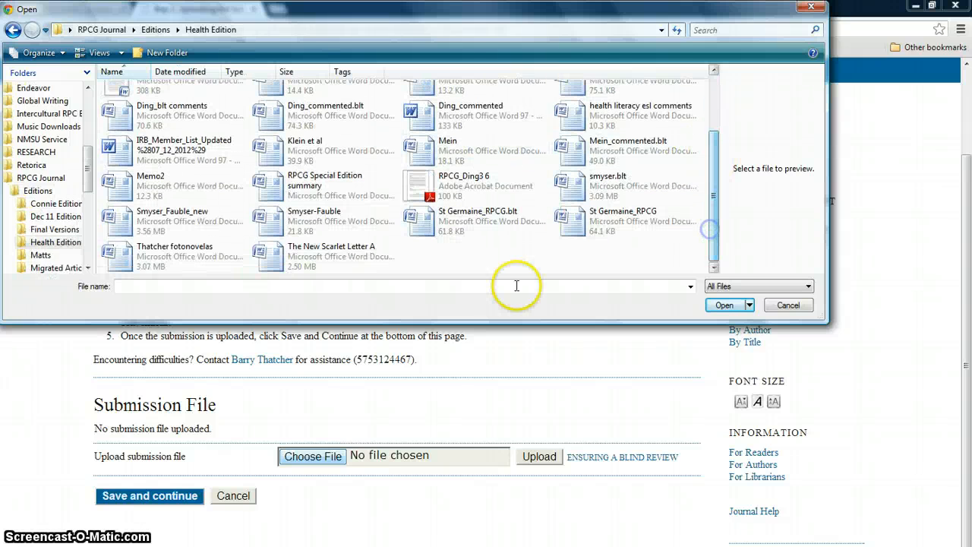
{"action": "left_click", "coordinate": [171, 252]}
{"action": "double_click", "coordinate": [171, 252]}
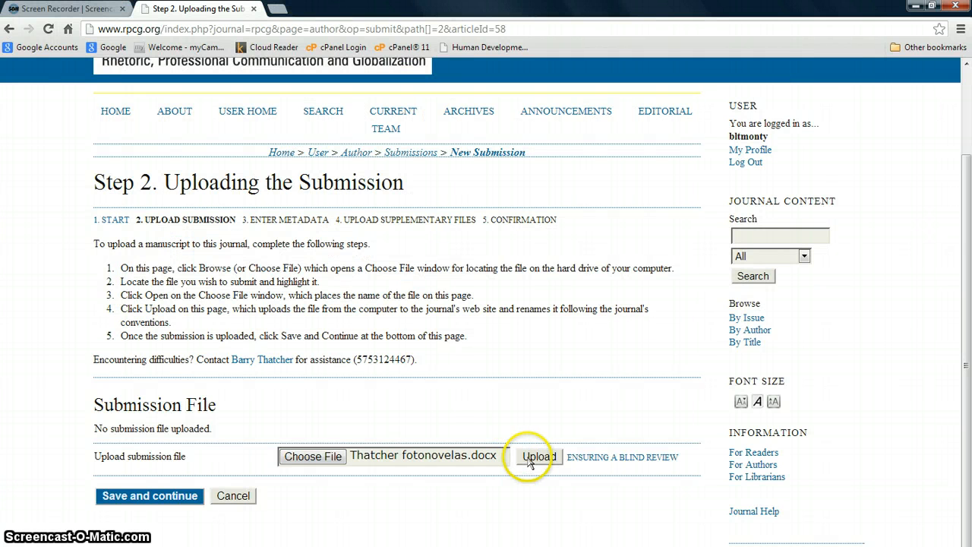
{"action": "triple_click", "coordinate": [642, 458]}
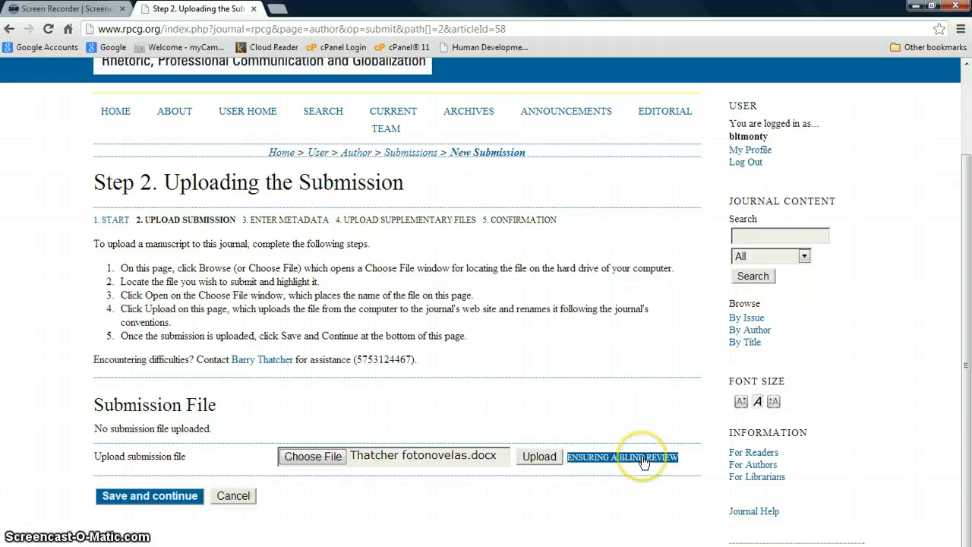
{"action": "left_click", "coordinate": [570, 383]}
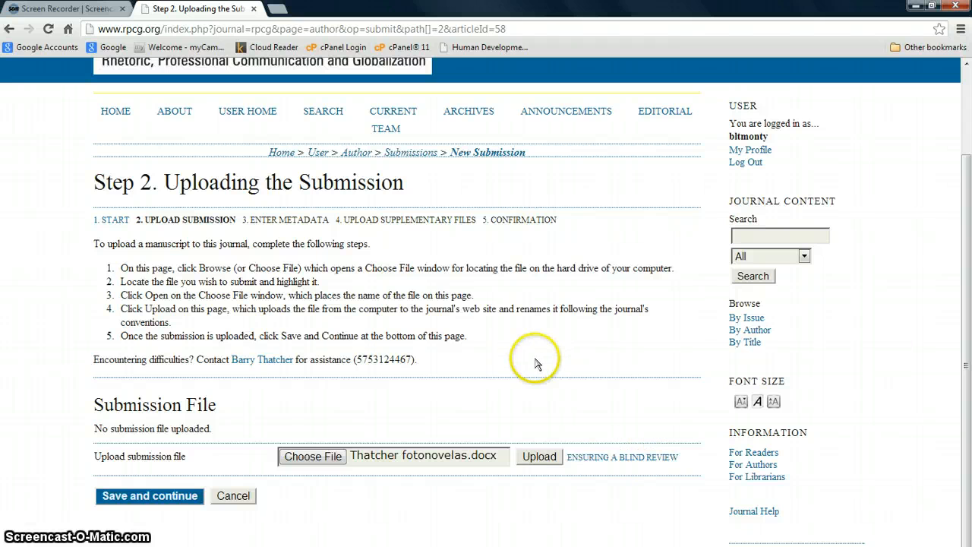
- Upload the chosen fotonovelas document as the submission file and save Step 2 to continue to the metadata
{"action": "left_click", "coordinate": [538, 457]}
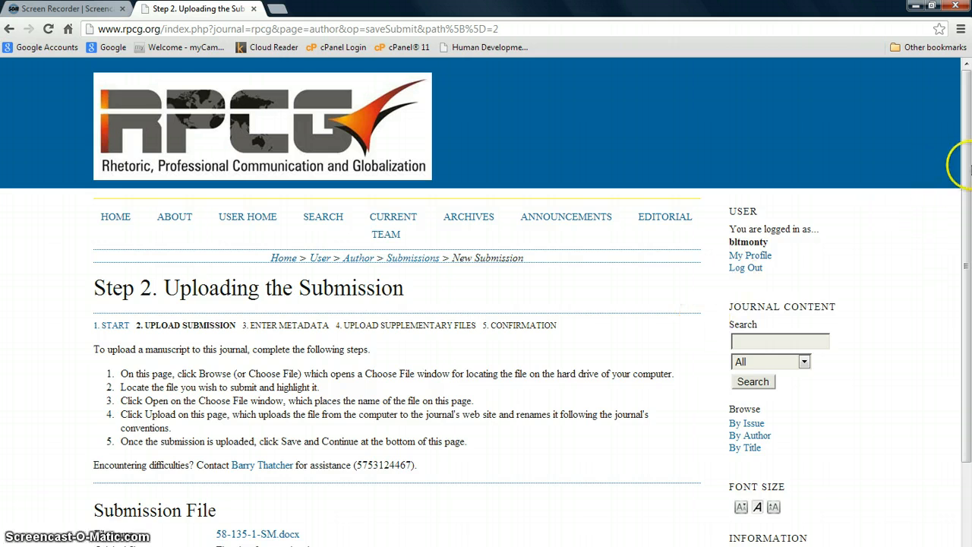
{"action": "left_click_drag", "start_coordinate": [965, 158], "coordinate": [966, 268]}
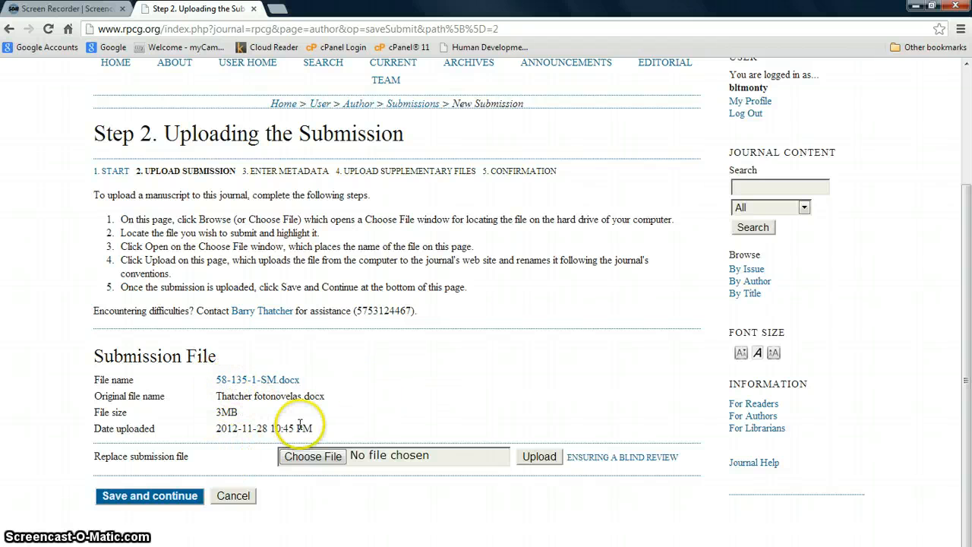
{"action": "left_click", "coordinate": [173, 495]}
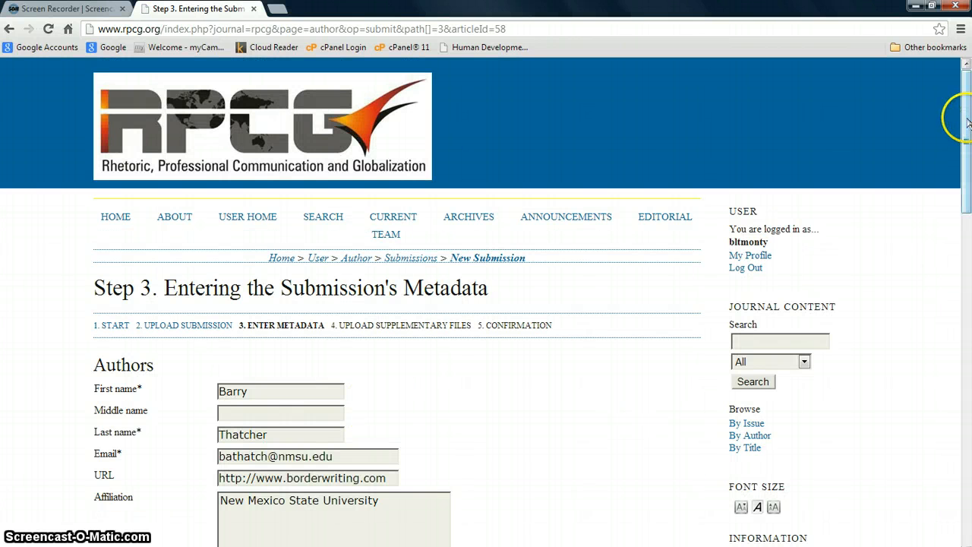
- Enter "title" as the submission's title and "abstract" as its abstract, keeping the prefilled author details
{"action": "left_click_drag", "start_coordinate": [967, 119], "coordinate": [967, 172]}
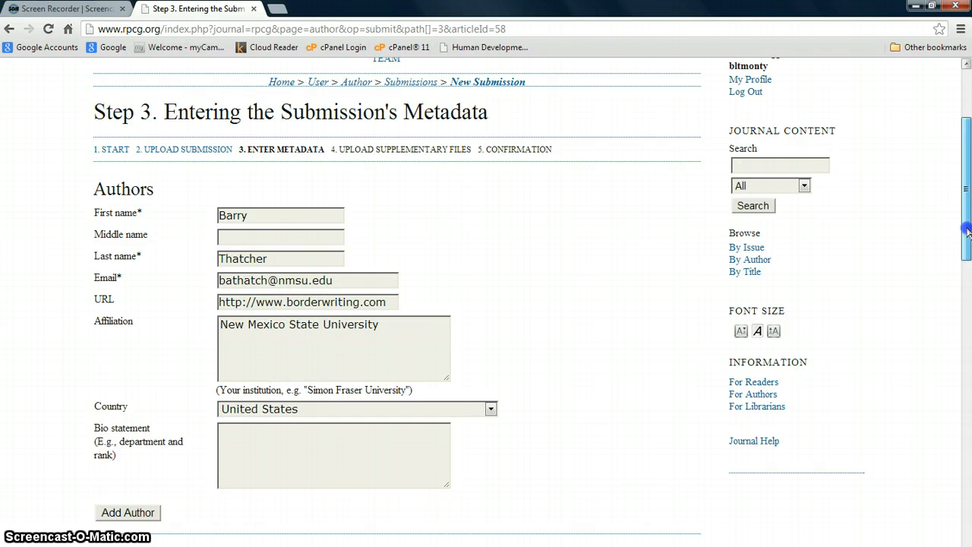
{"action": "left_click_drag", "start_coordinate": [966, 234], "coordinate": [967, 359]}
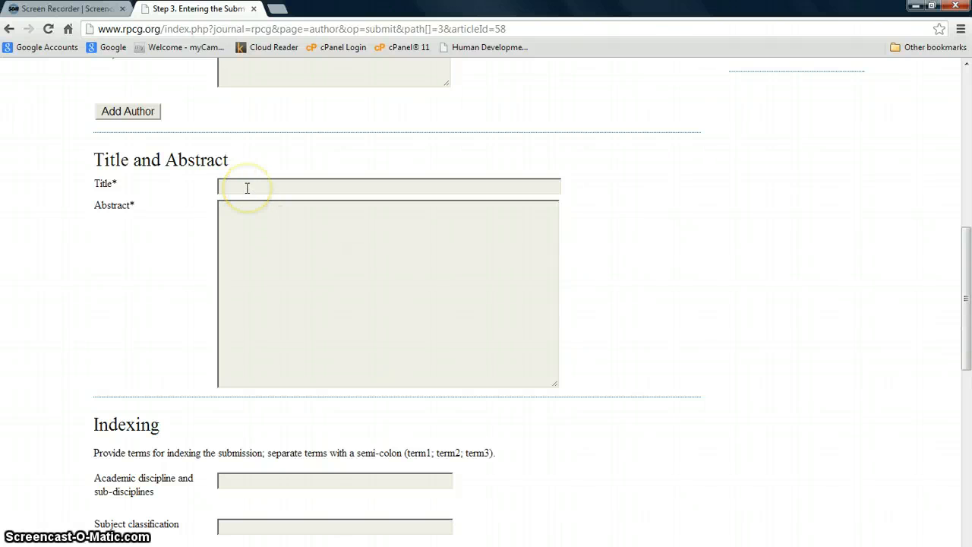
{"action": "left_click", "coordinate": [247, 187]}
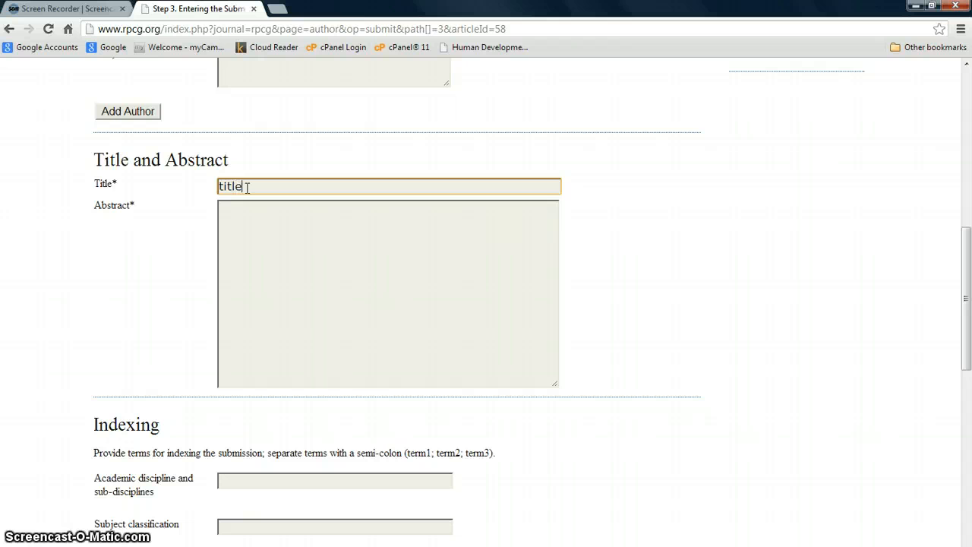
{"action": "left_click", "coordinate": [259, 216]}
{"action": "type", "text": "abstract"}
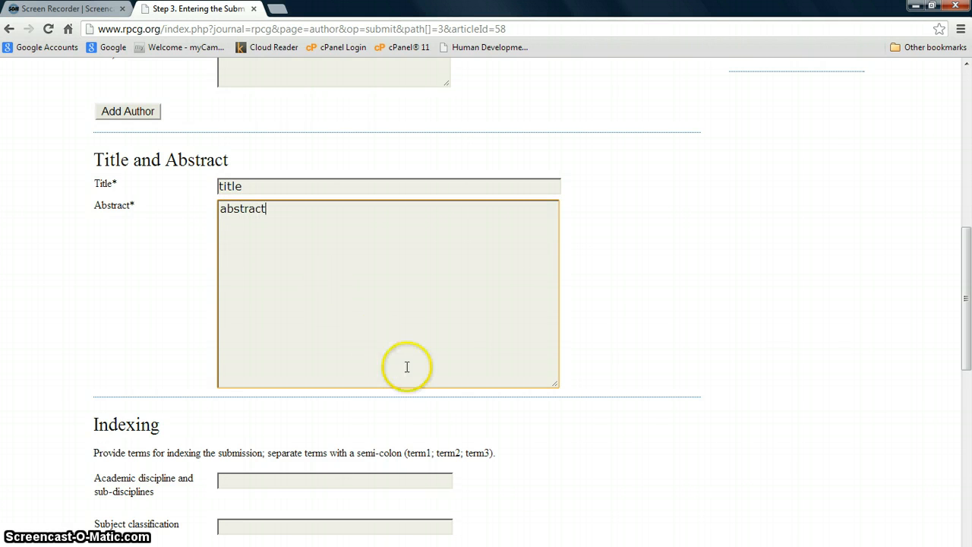
- Leave the indexing, agencies and references fields as they are, and save Step 3 to continue to supplementary files
{"action": "left_click_drag", "start_coordinate": [965, 256], "coordinate": [966, 345]}
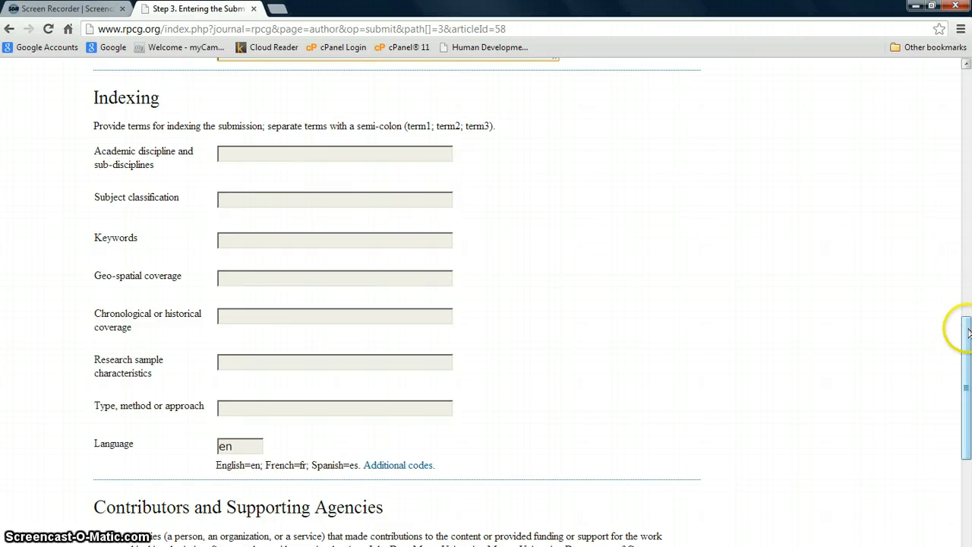
{"action": "left_click_drag", "start_coordinate": [966, 327], "coordinate": [967, 463]}
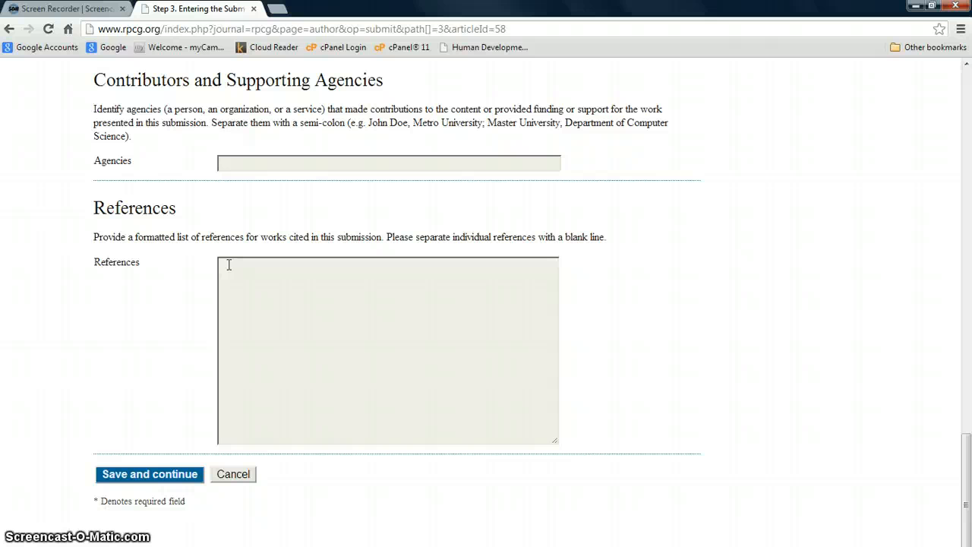
{"action": "left_click", "coordinate": [173, 472]}
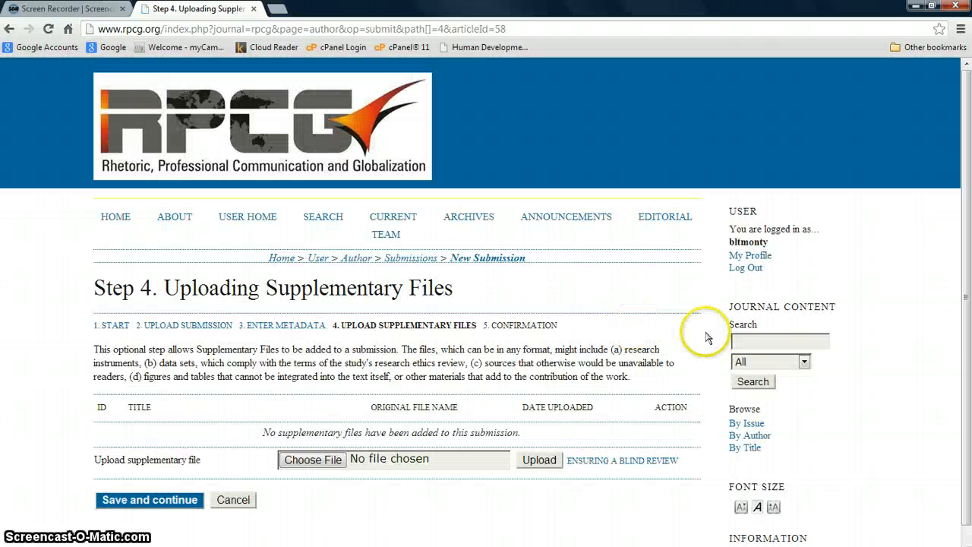
- Continue past Step 4 without adding supplementary files and finish the submission in Step 5
{"action": "left_click_drag", "start_coordinate": [966, 265], "coordinate": [967, 316]}
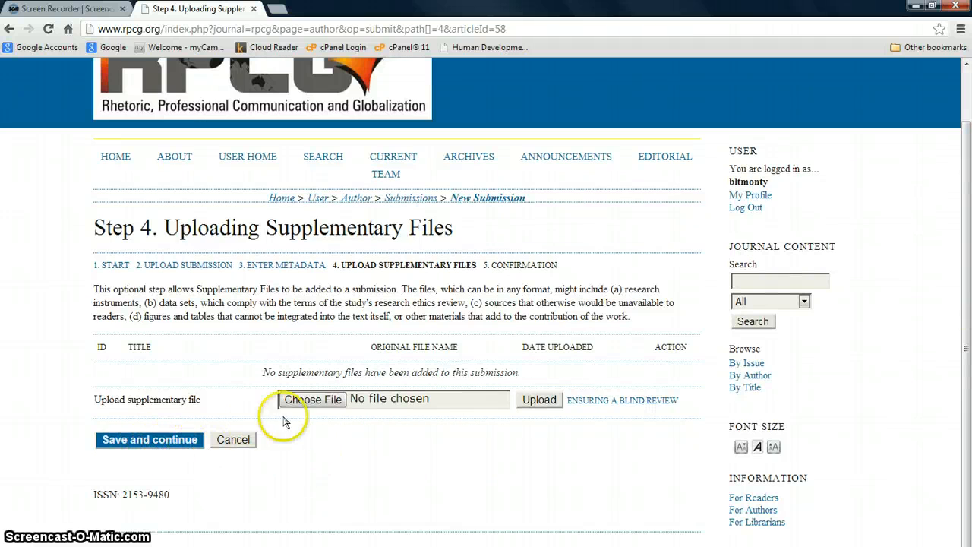
{"action": "left_click", "coordinate": [141, 438]}
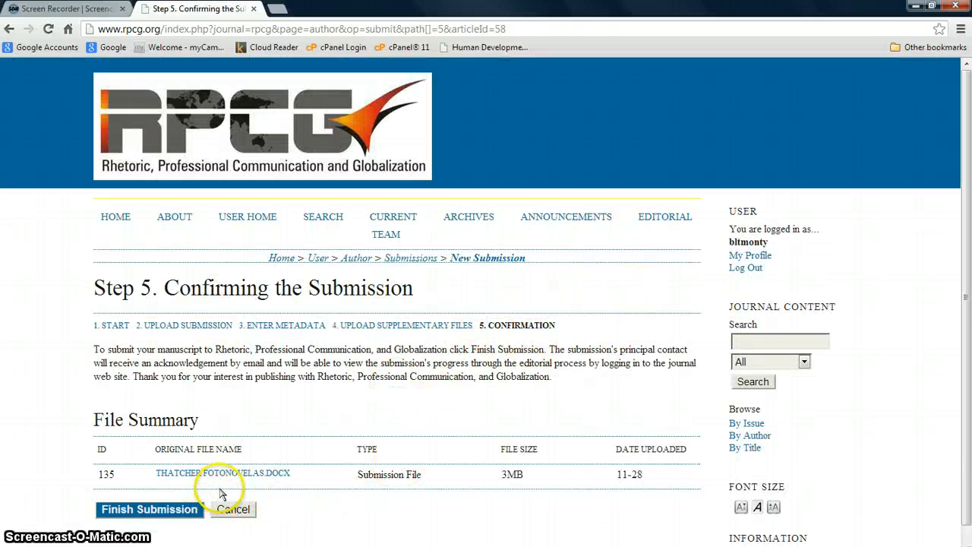
{"action": "left_click", "coordinate": [149, 509]}
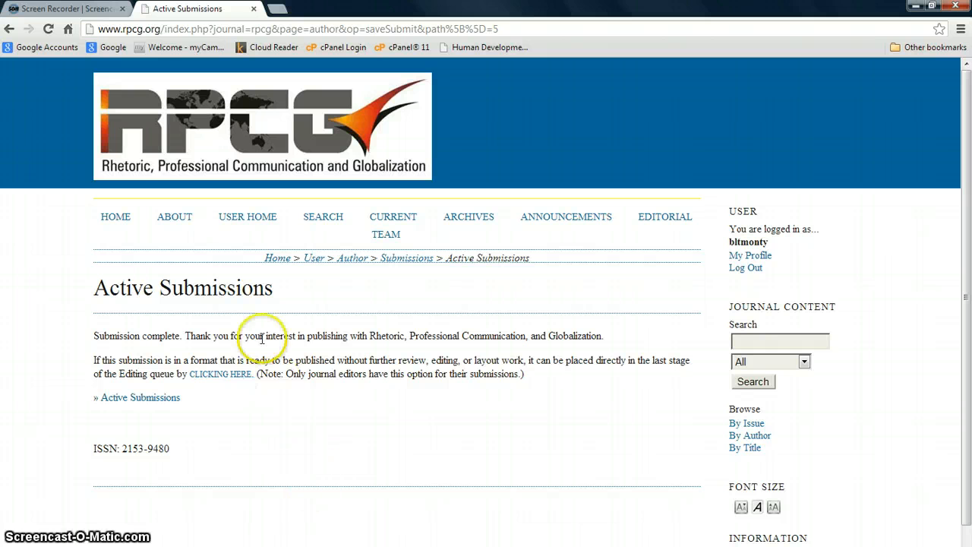
- From User Home, open the Author role's active submissions and check the new article's entry and status
{"action": "left_click", "coordinate": [249, 218]}
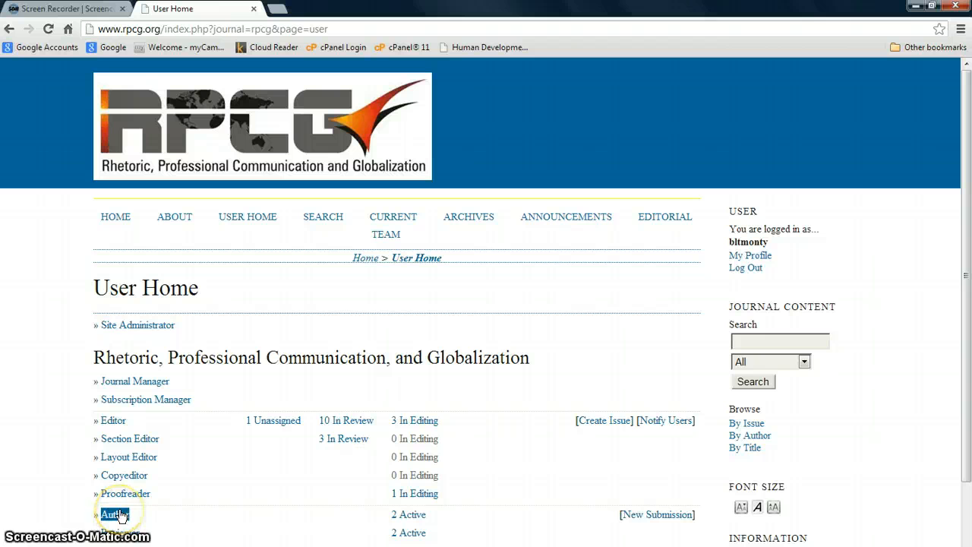
{"action": "left_click", "coordinate": [114, 515]}
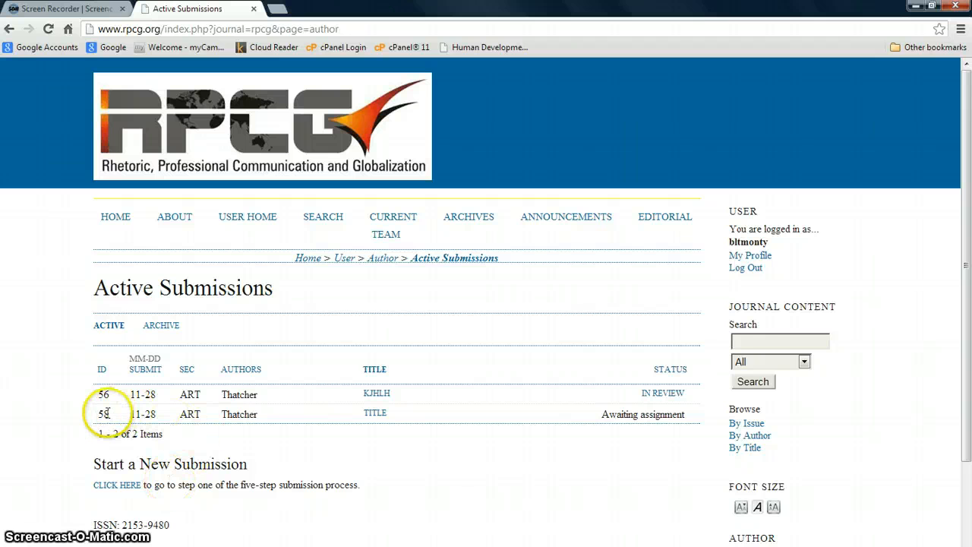
{"action": "double_click", "coordinate": [372, 416]}
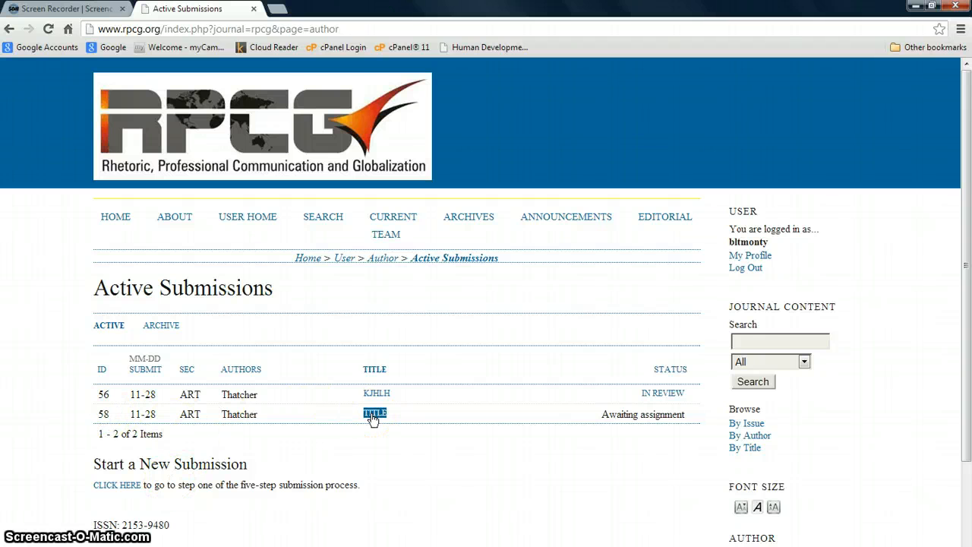
{"action": "left_click", "coordinate": [256, 427]}
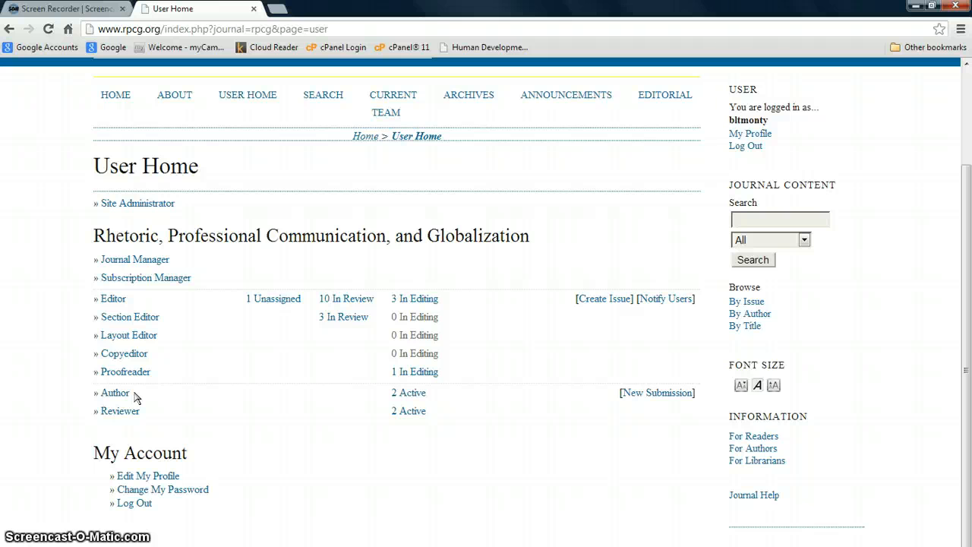
- Open the user profile, keep the Reader, Author and Reviewer roles checked, and save the profile
{"action": "left_click", "coordinate": [752, 134]}
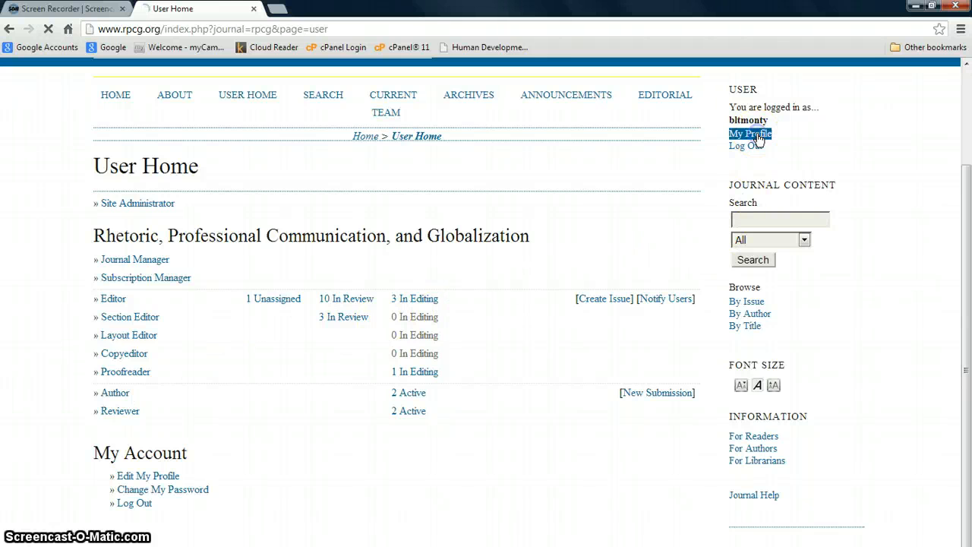
{"action": "left_click_drag", "start_coordinate": [968, 155], "coordinate": [968, 381]}
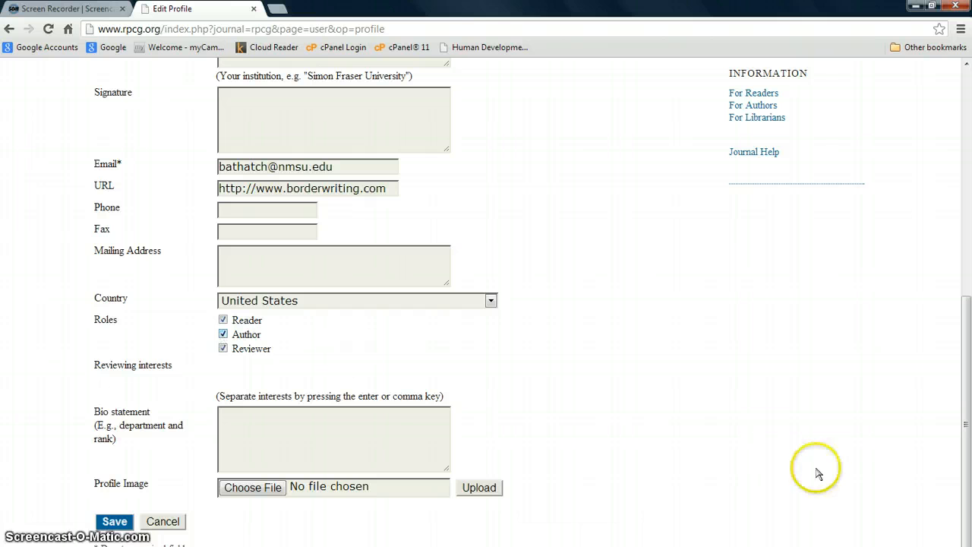
{"action": "left_click_drag", "start_coordinate": [964, 377], "coordinate": [963, 401]}
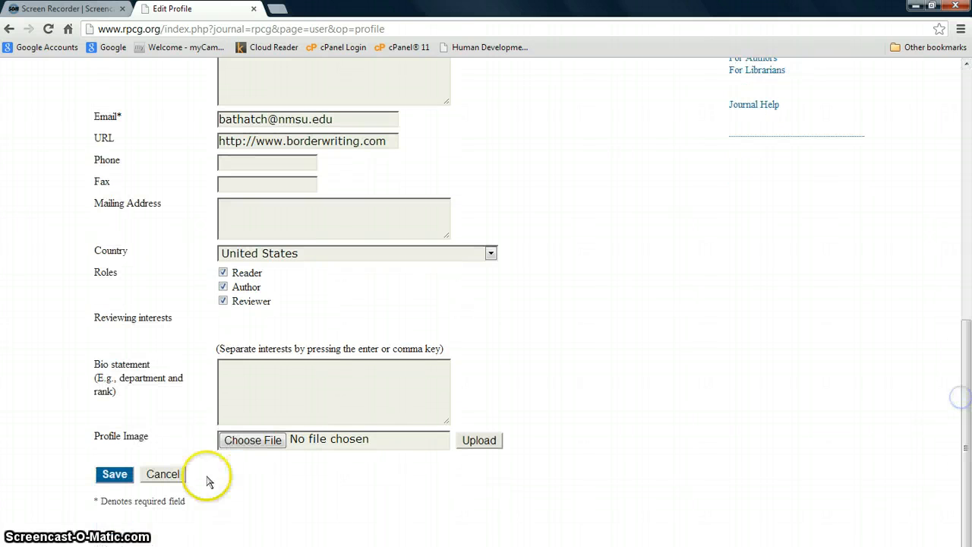
{"action": "left_click", "coordinate": [115, 474]}
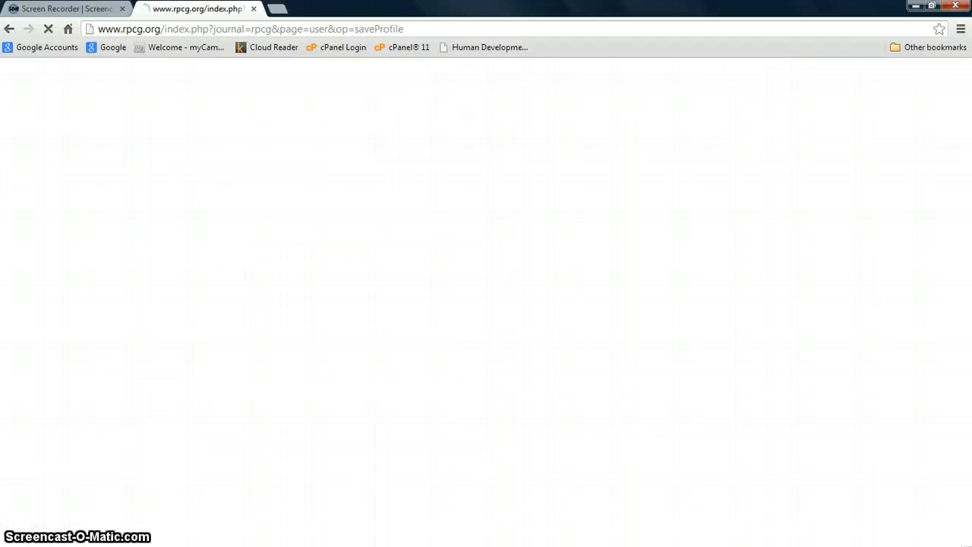
- Open the Editor role's unassigned submissions and go to the summary of the newly submitted article
{"action": "scroll", "coordinate": [549, 503], "scroll_direction": "down", "scroll_amount": 1}
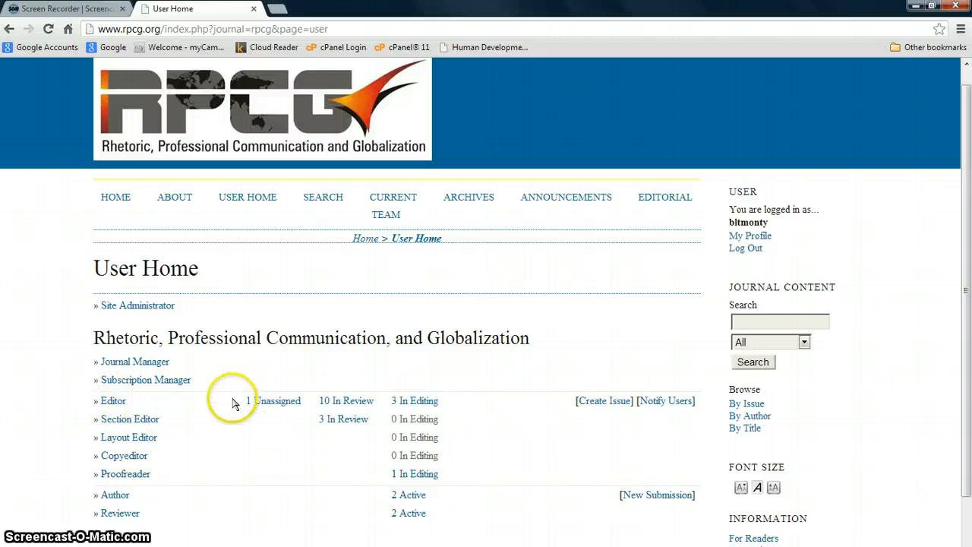
{"action": "double_click", "coordinate": [263, 402]}
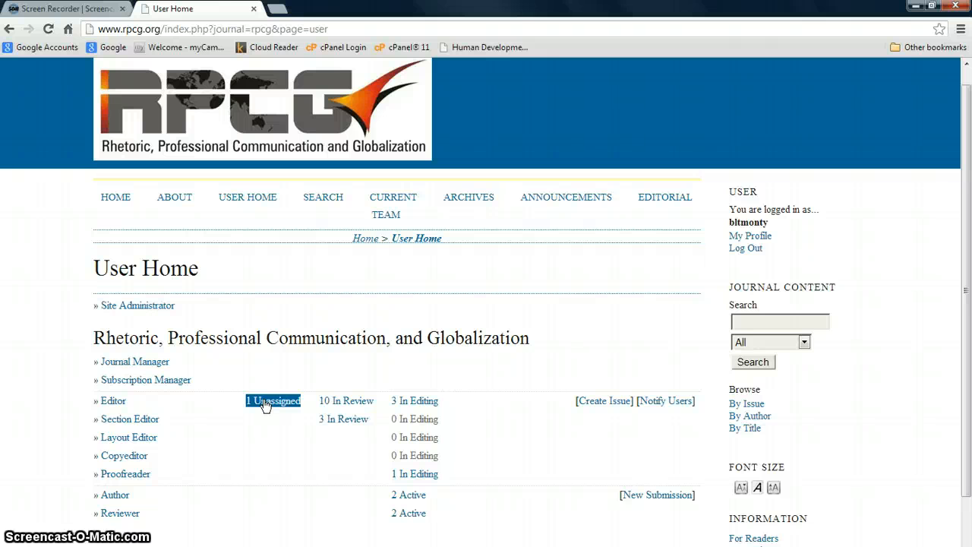
{"action": "left_click", "coordinate": [272, 401]}
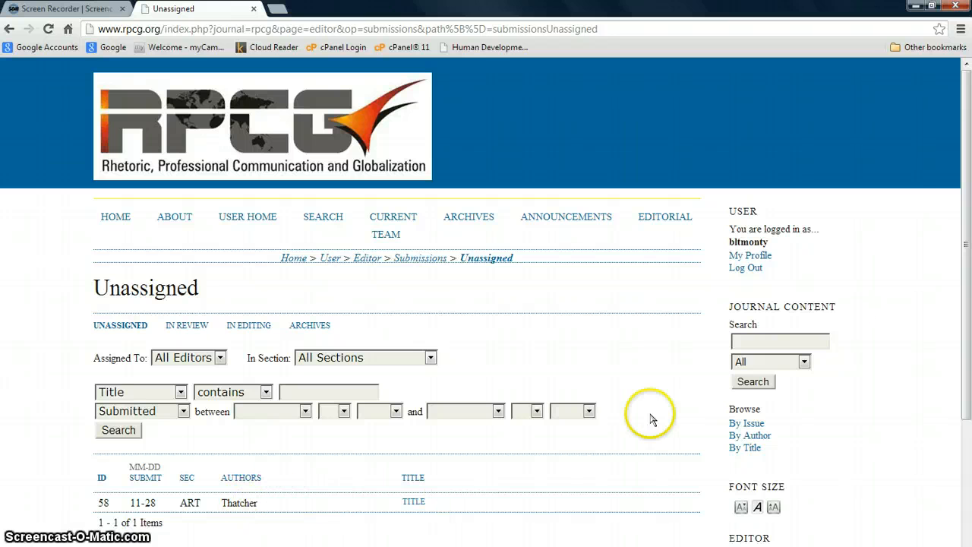
{"action": "left_click_drag", "start_coordinate": [967, 200], "coordinate": [967, 287]}
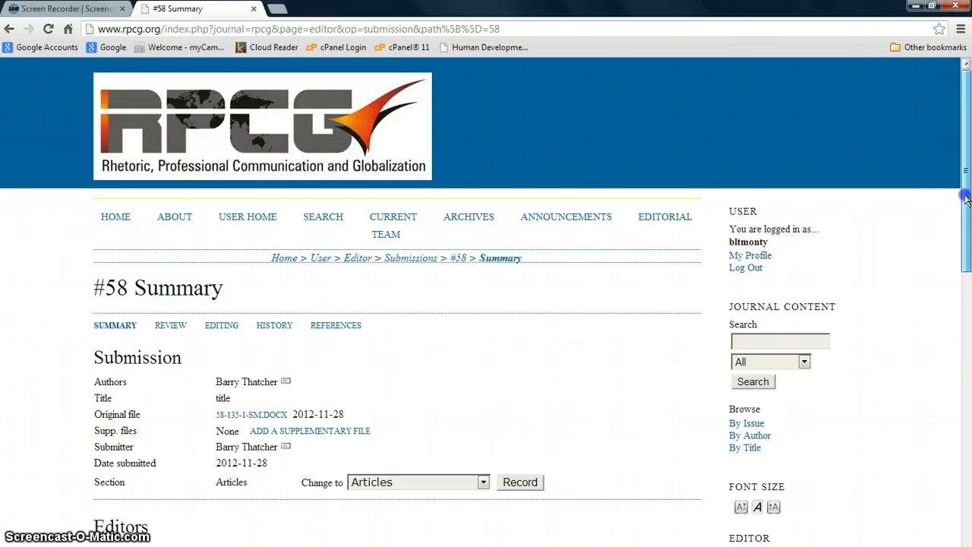
- Assign the first listed section editor to the submission and send the Editorial Assignment email
{"action": "left_click_drag", "start_coordinate": [967, 200], "coordinate": [966, 346]}
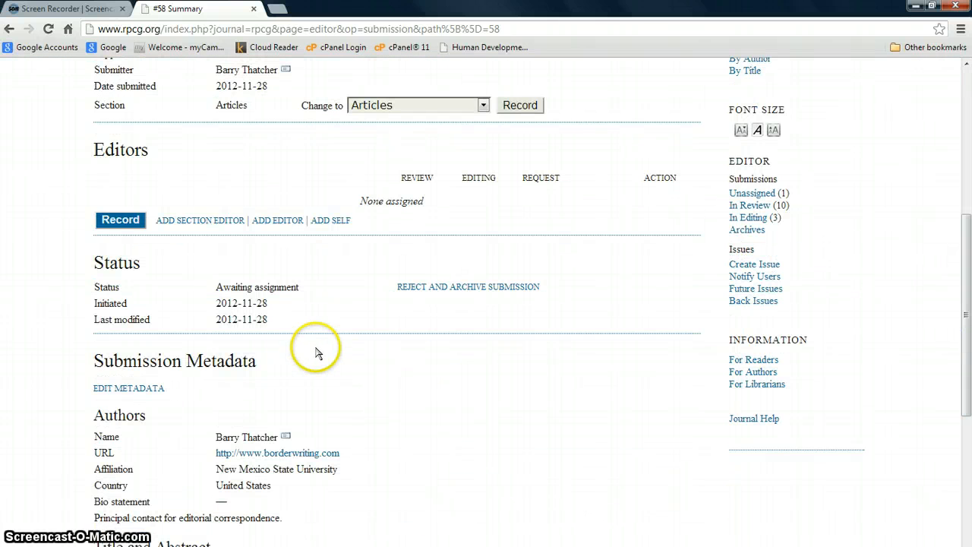
{"action": "left_click", "coordinate": [199, 220]}
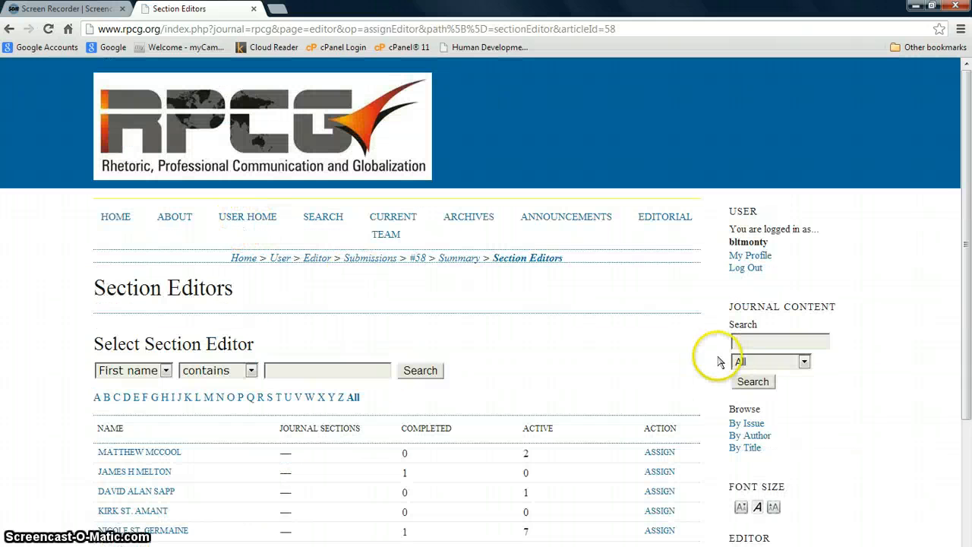
{"action": "left_click_drag", "start_coordinate": [967, 155], "coordinate": [968, 237]}
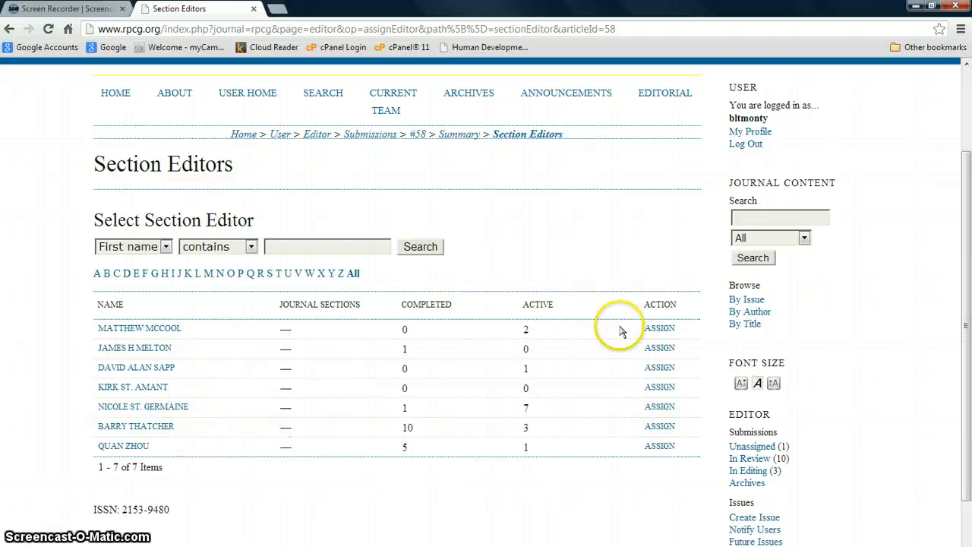
{"action": "left_click_drag", "start_coordinate": [644, 329], "coordinate": [674, 328]}
{"action": "left_click", "coordinate": [661, 329]}
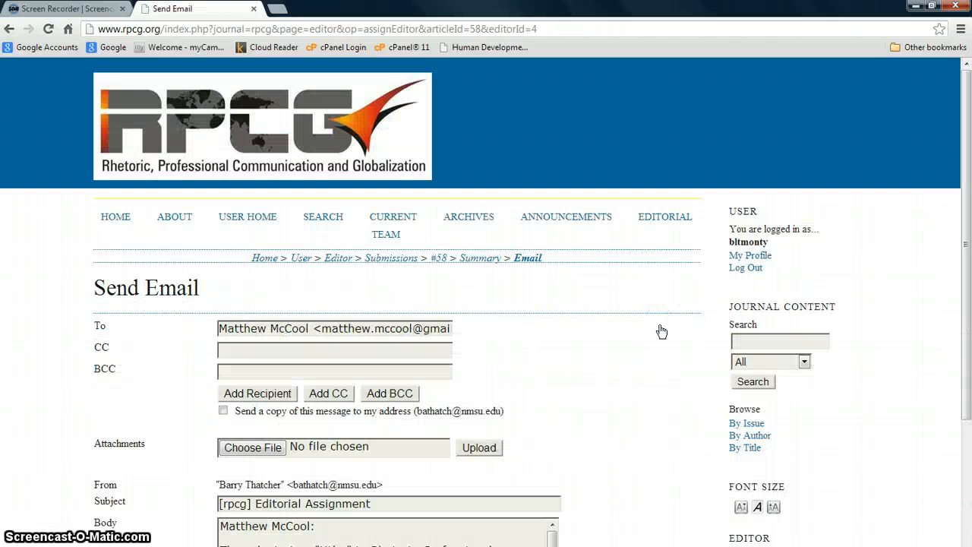
{"action": "left_click_drag", "start_coordinate": [967, 182], "coordinate": [968, 322]}
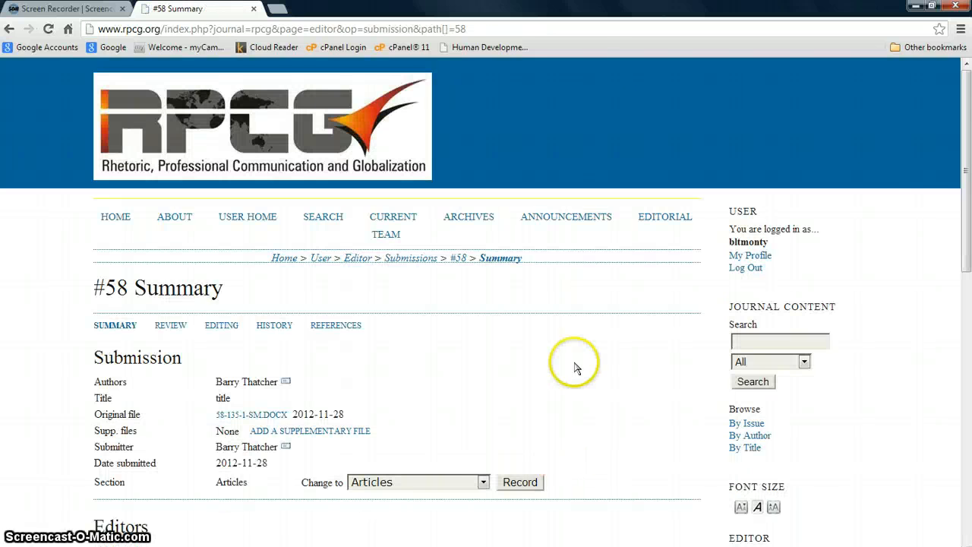
- Check the submission's editor assignment and status on its Summary page, and look over its Review page
{"action": "left_click_drag", "start_coordinate": [966, 114], "coordinate": [966, 197]}
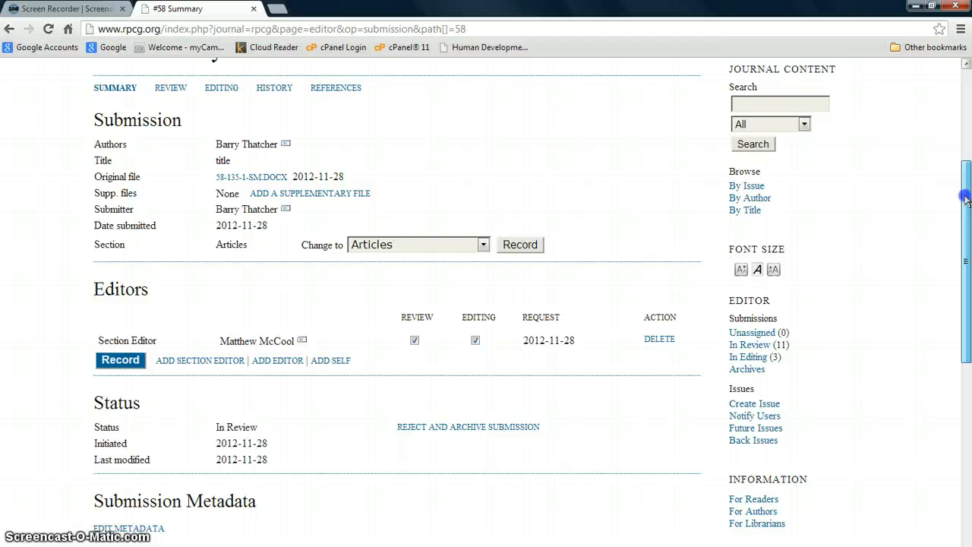
{"action": "left_click_drag", "start_coordinate": [964, 206], "coordinate": [964, 206]}
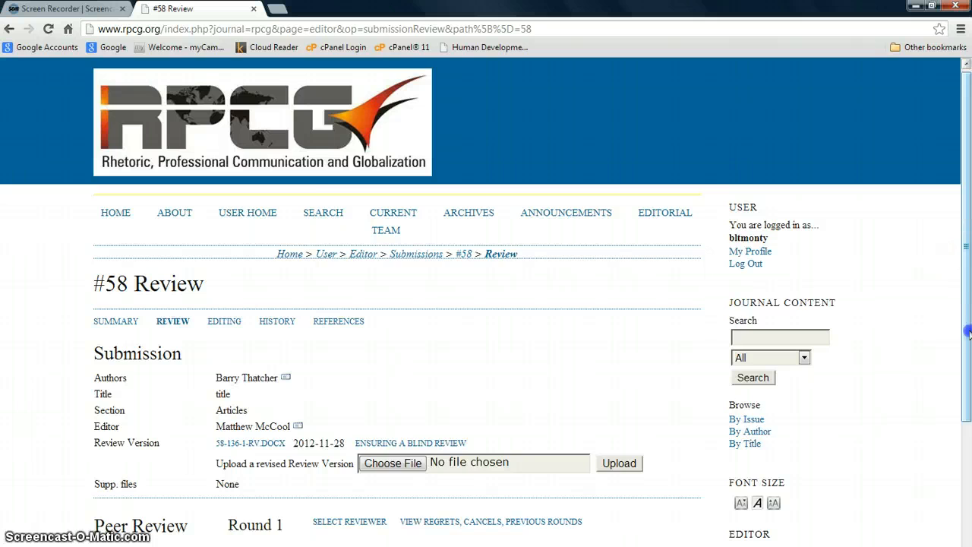
{"action": "scroll", "coordinate": [968, 330], "scroll_direction": "down", "scroll_amount": 4}
{"action": "scroll", "coordinate": [967, 303], "scroll_direction": "up", "scroll_amount": 3}
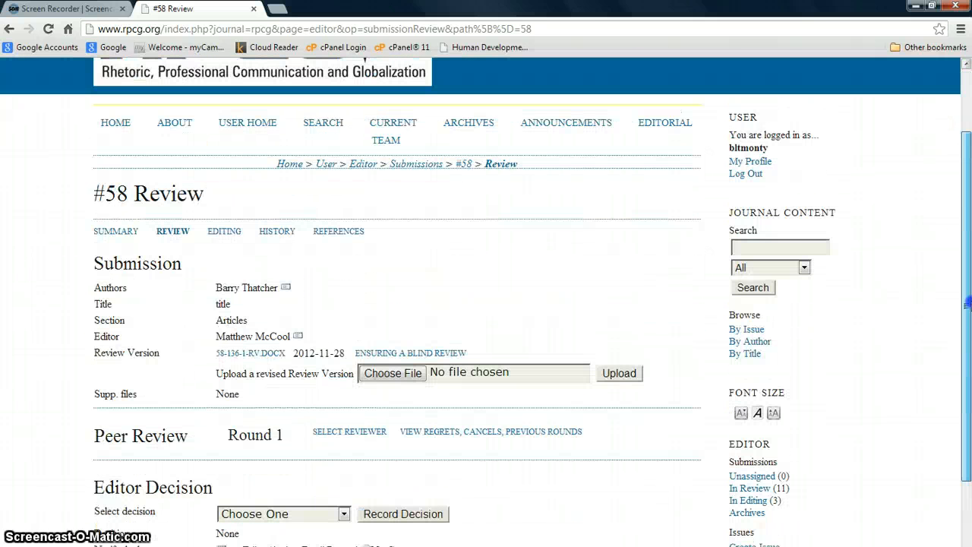
{"action": "left_click", "coordinate": [118, 231]}
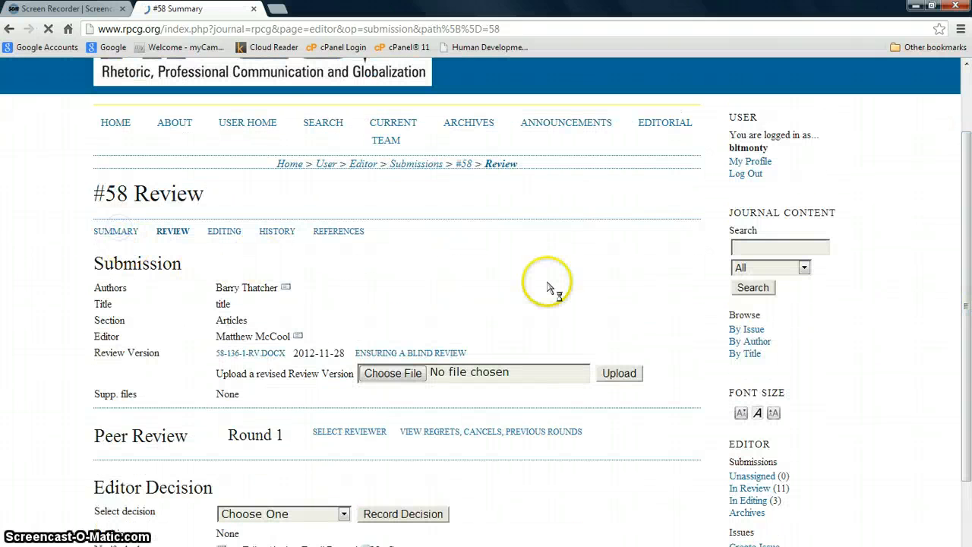
{"action": "scroll", "coordinate": [957, 265], "scroll_direction": "down", "scroll_amount": 4}
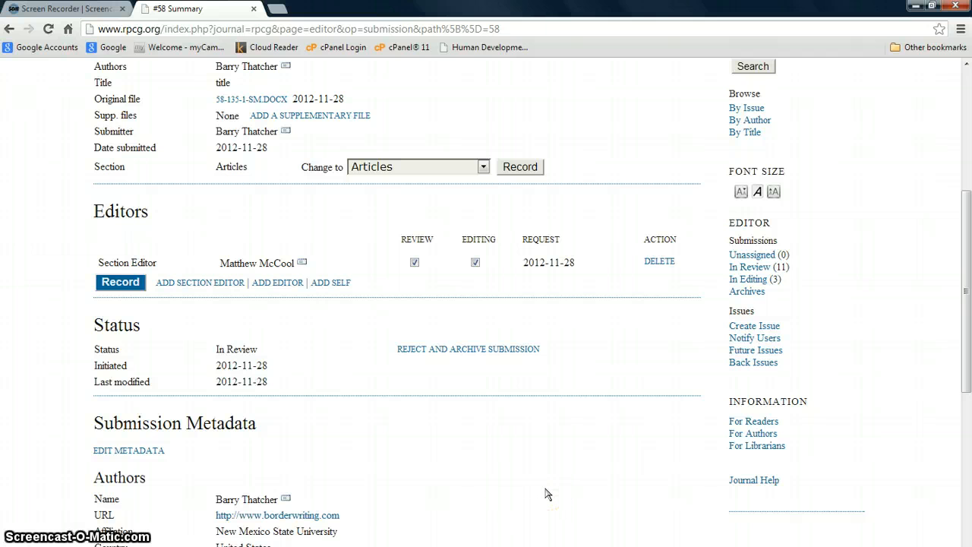
- Remove the section editor's assignment from the submission and look over the Editors and Status sections on its Summary page
{"action": "left_click", "coordinate": [659, 261]}
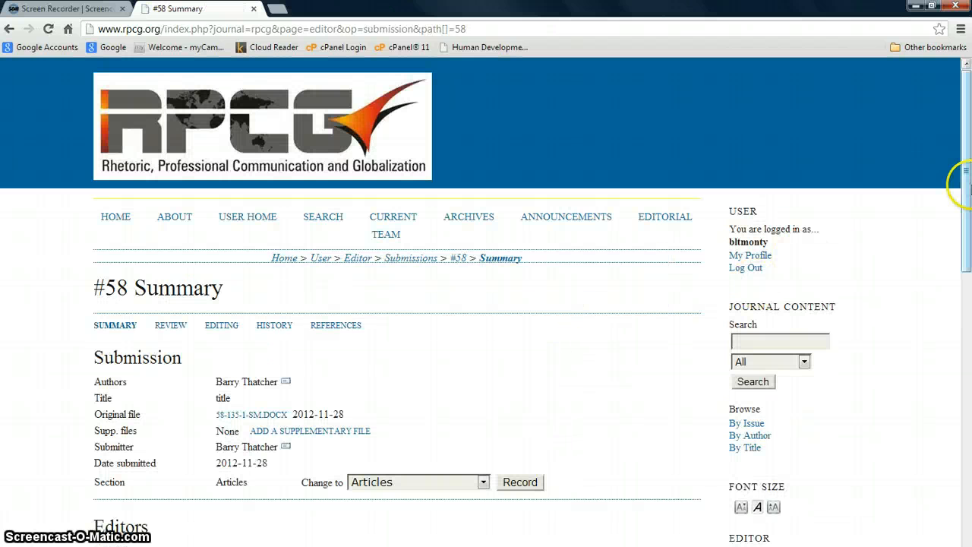
{"action": "left_click_drag", "start_coordinate": [964, 183], "coordinate": [966, 266]}
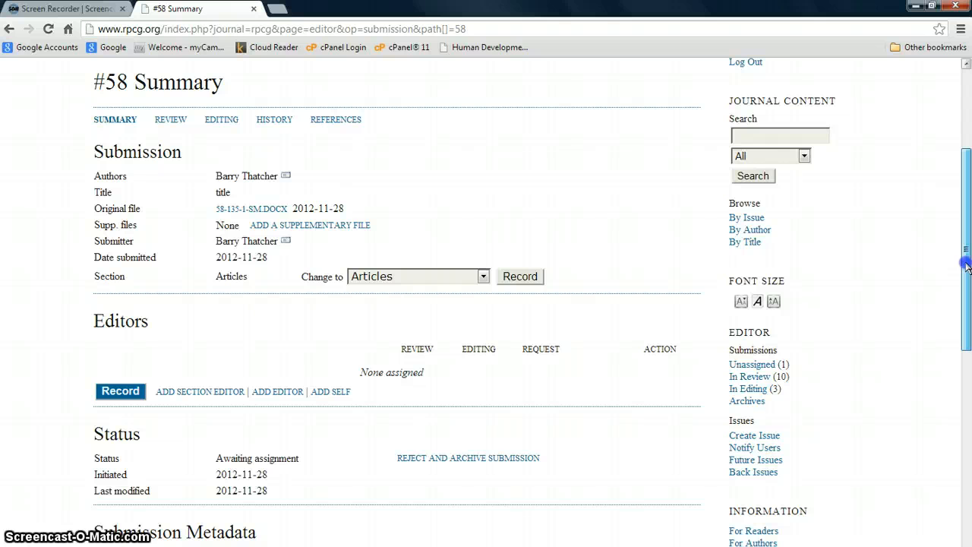
{"action": "left_click_drag", "start_coordinate": [967, 266], "coordinate": [967, 254]}
- On the submission's Review page, assign as reviewer the person listed directly above the reviewer with cross-cultural business and technical communication interests
{"action": "left_click", "coordinate": [171, 150]}
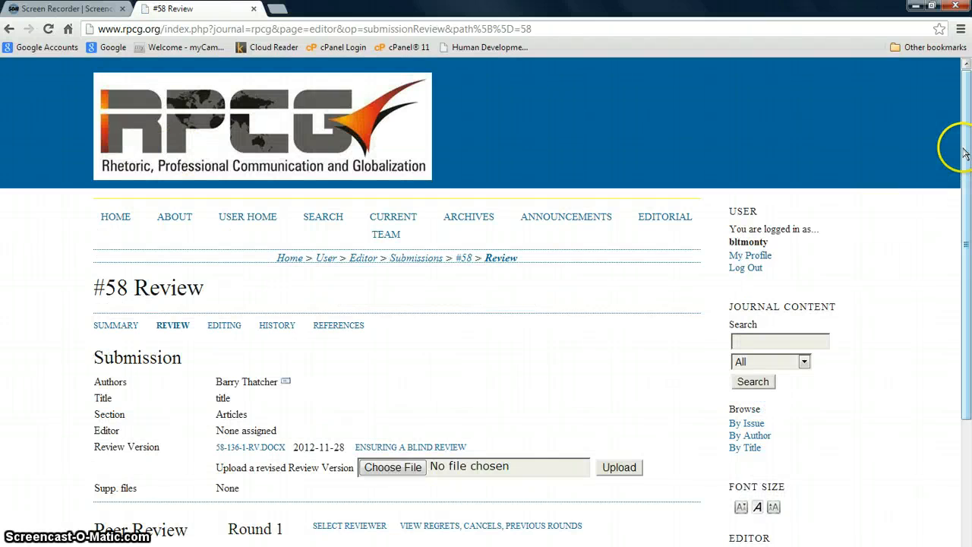
{"action": "left_click_drag", "start_coordinate": [964, 152], "coordinate": [968, 265]}
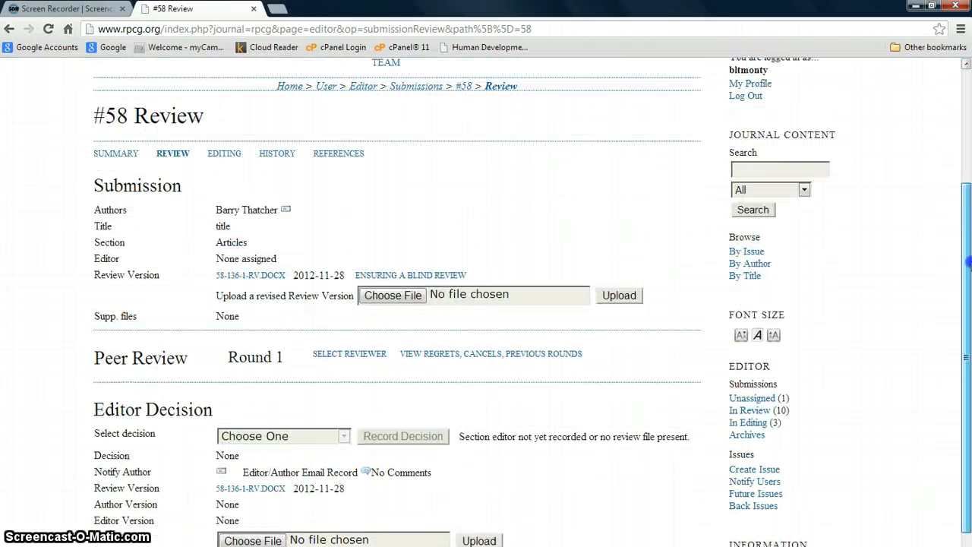
{"action": "double_click", "coordinate": [365, 354]}
{"action": "left_click", "coordinate": [362, 354]}
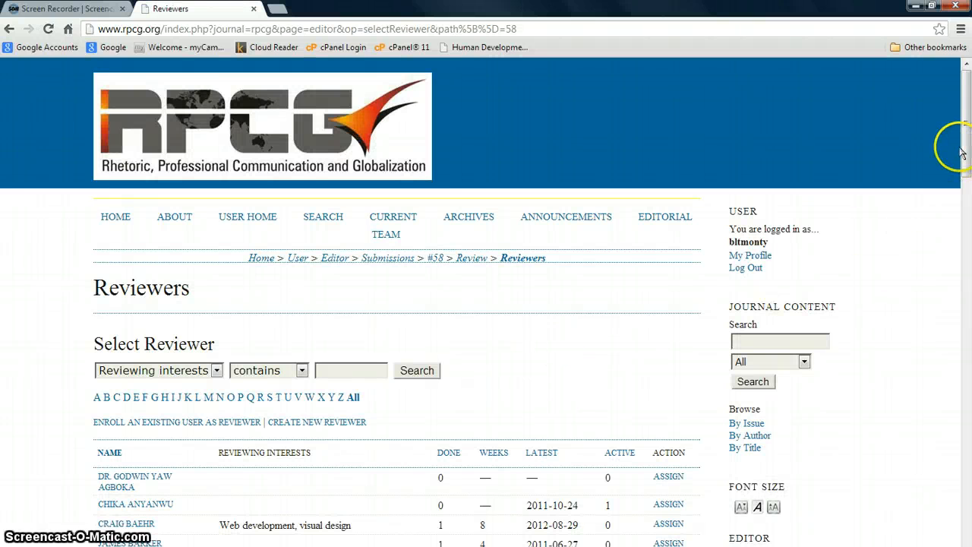
{"action": "left_click_drag", "start_coordinate": [967, 99], "coordinate": [968, 476]}
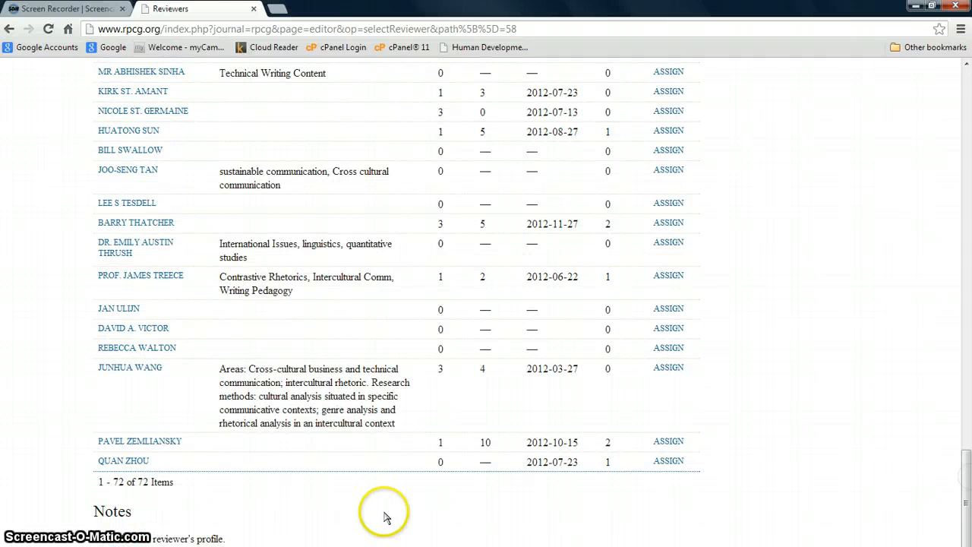
{"action": "double_click", "coordinate": [668, 348]}
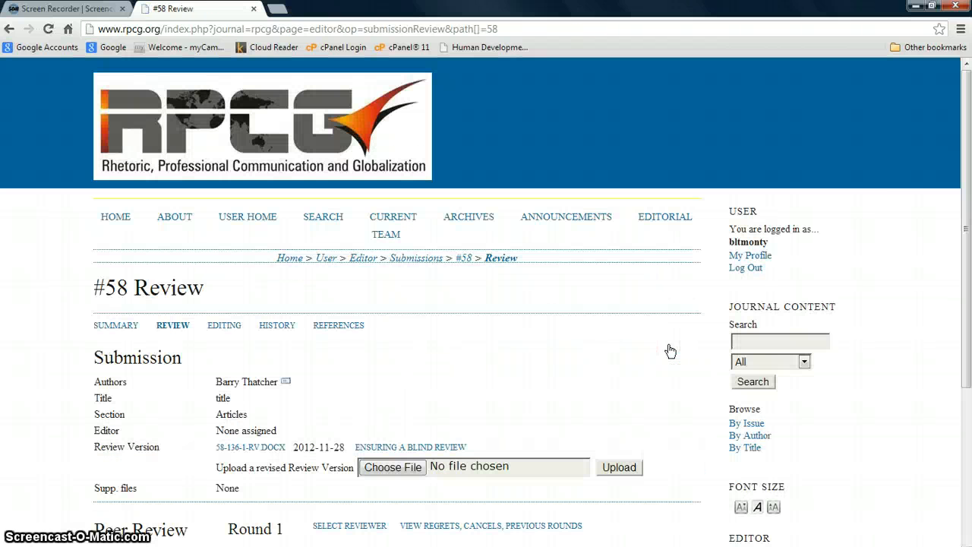
- Assign the Research Article Review Form to the newly added reviewer
{"action": "left_click_drag", "start_coordinate": [966, 110], "coordinate": [967, 292]}
{"action": "double_click", "coordinate": [400, 325]}
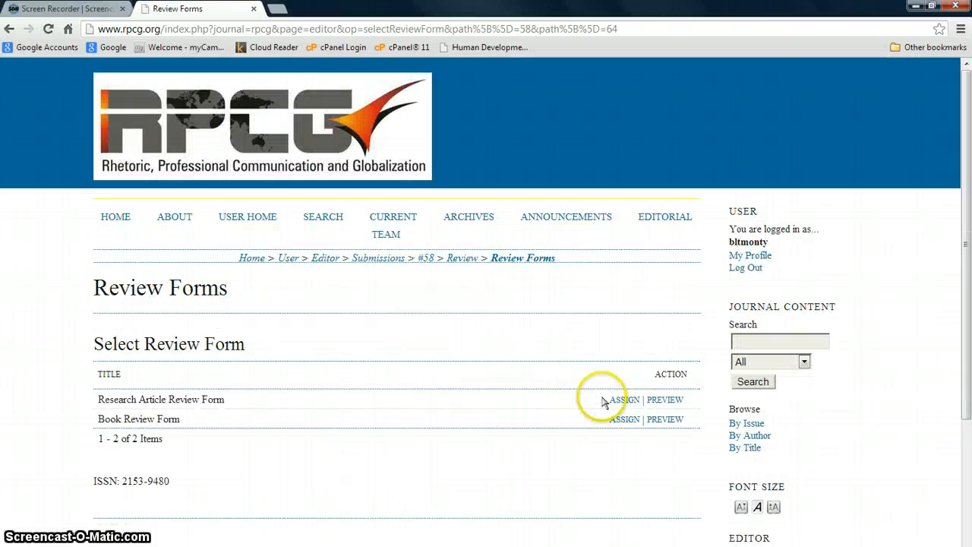
{"action": "double_click", "coordinate": [631, 401]}
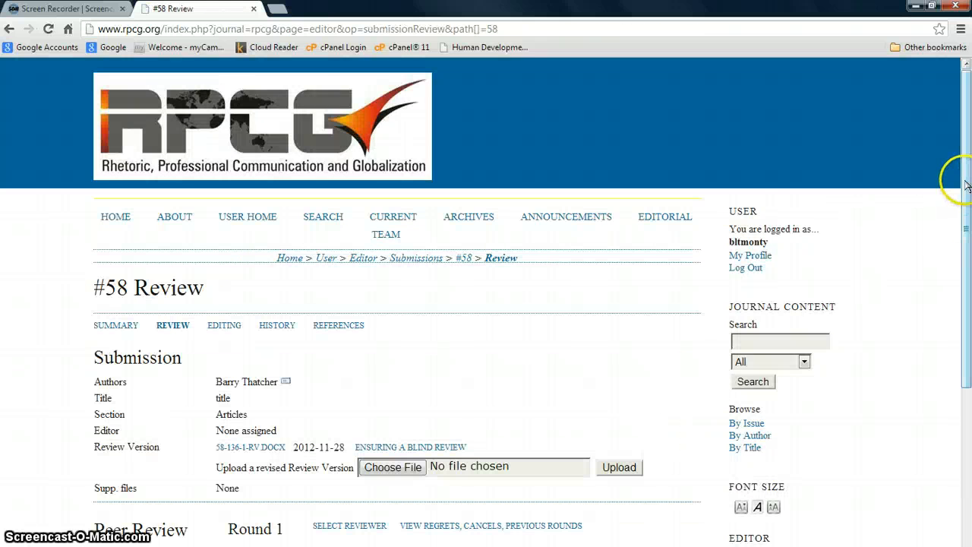
- Open the Article Review Request email for the reviewer, read through its body, and skip the email to record the request
{"action": "left_click_drag", "start_coordinate": [967, 184], "coordinate": [967, 388]}
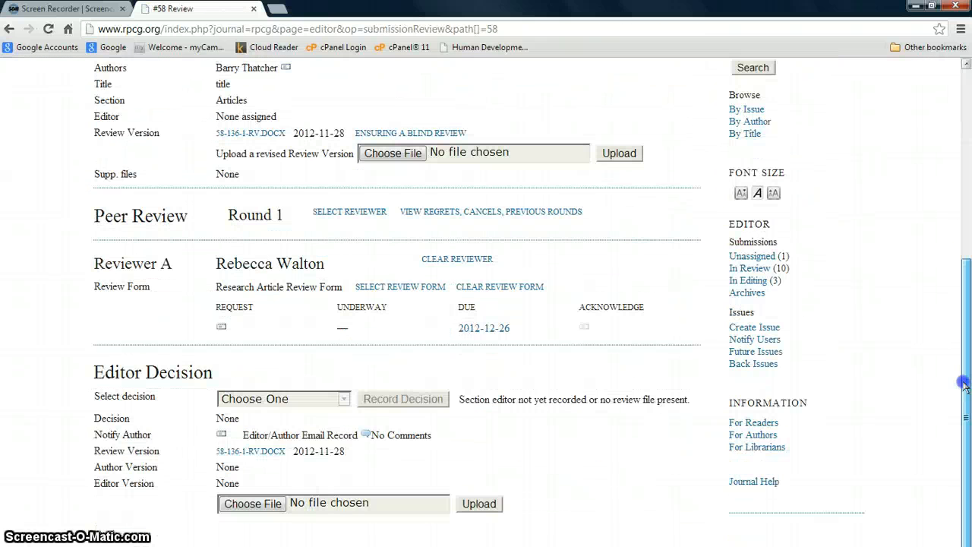
{"action": "left_click", "coordinate": [223, 328]}
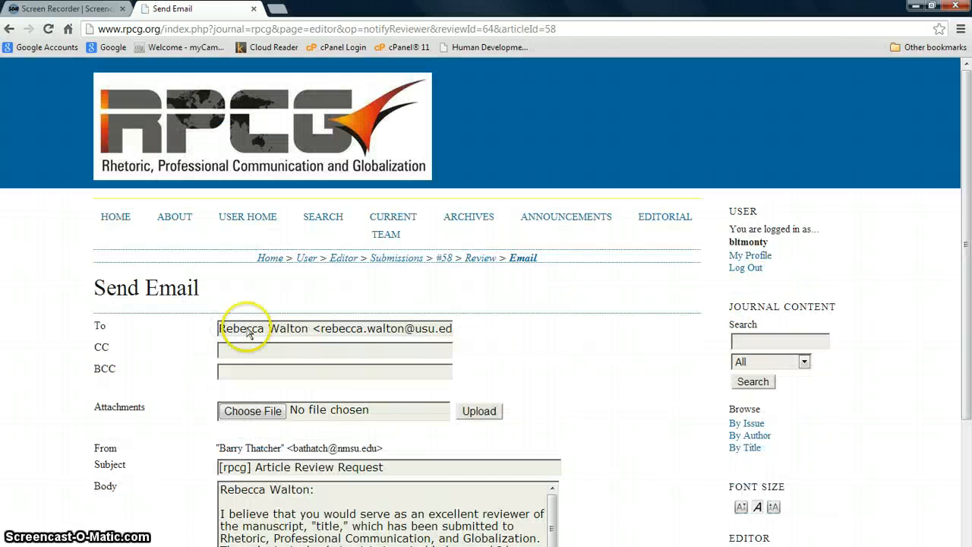
{"action": "left_click_drag", "start_coordinate": [966, 193], "coordinate": [966, 357]}
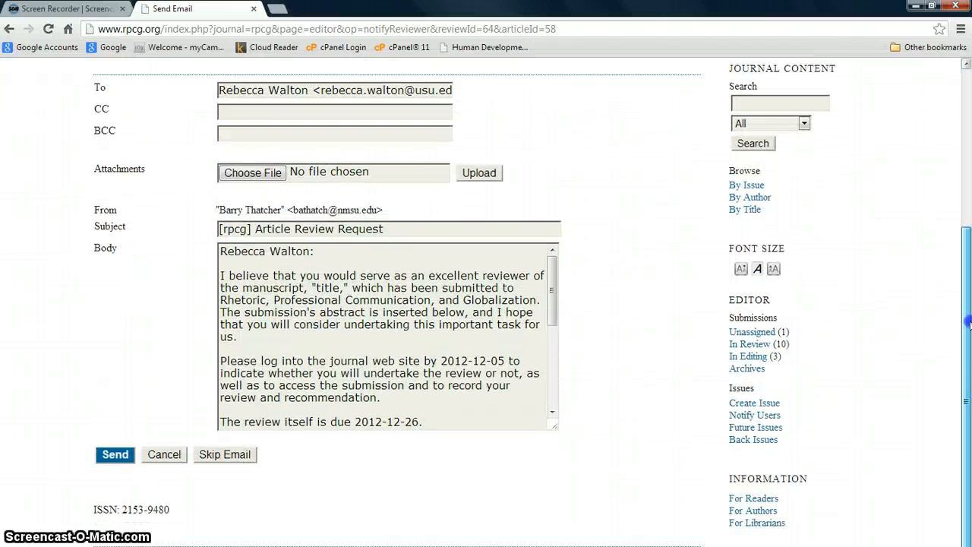
{"action": "left_click", "coordinate": [552, 294]}
{"action": "left_click_drag", "start_coordinate": [553, 293], "coordinate": [556, 395]}
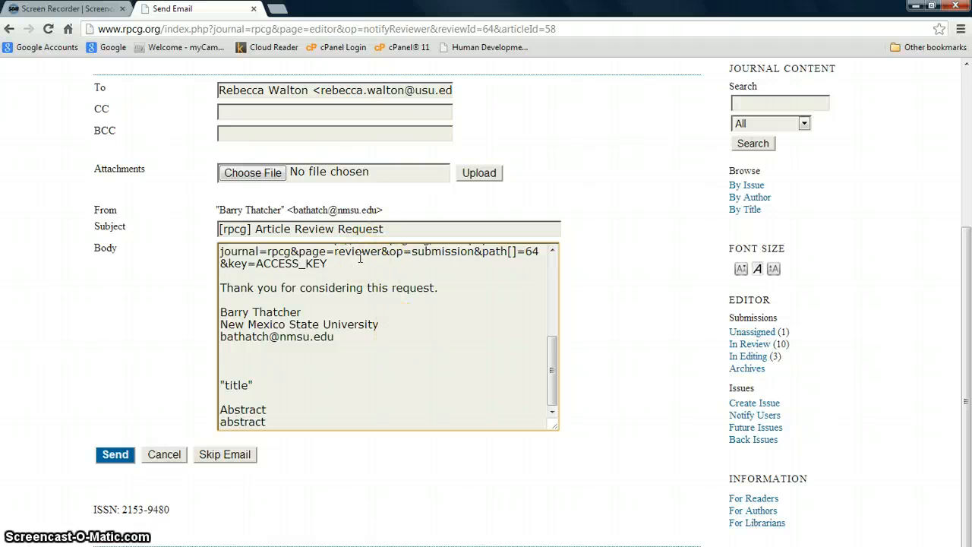
{"action": "left_click", "coordinate": [228, 455]}
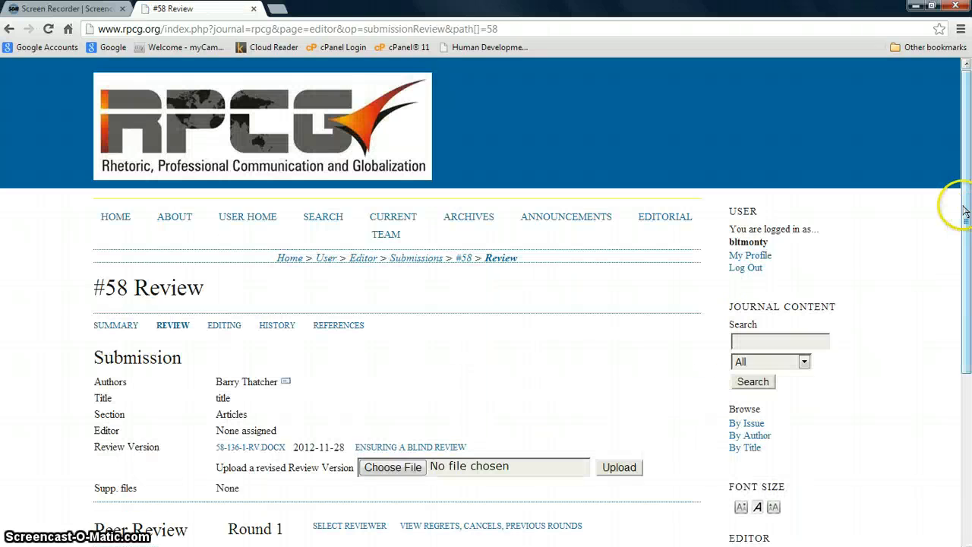
{"action": "left_click_drag", "start_coordinate": [965, 205], "coordinate": [967, 408]}
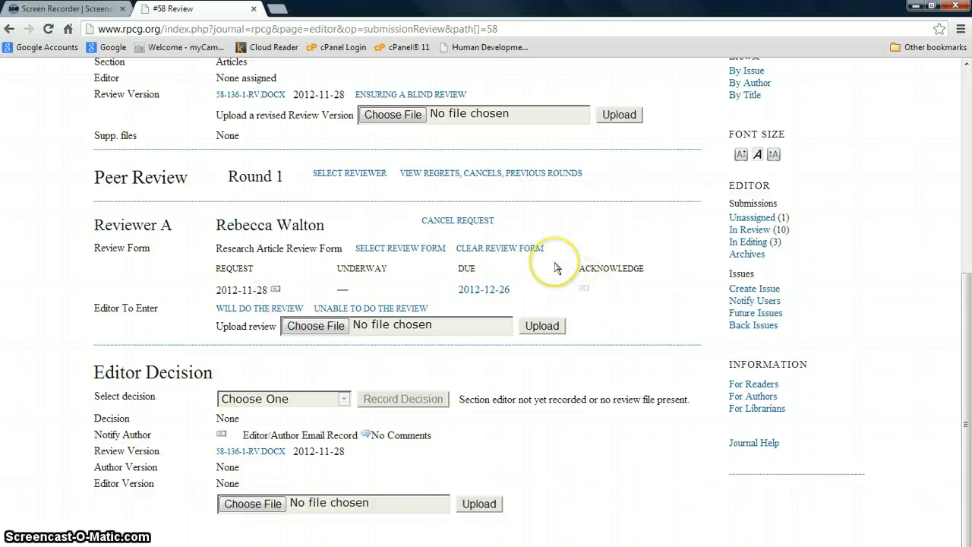
- View the submission's metadata from the reviewer's Review page, and return to that page
{"action": "triple_click", "coordinate": [255, 310]}
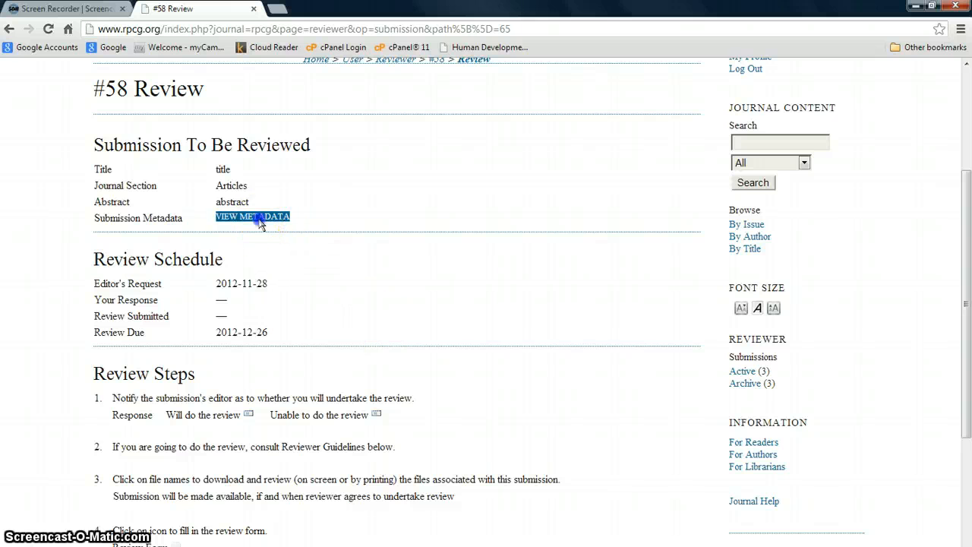
{"action": "left_click", "coordinate": [259, 220]}
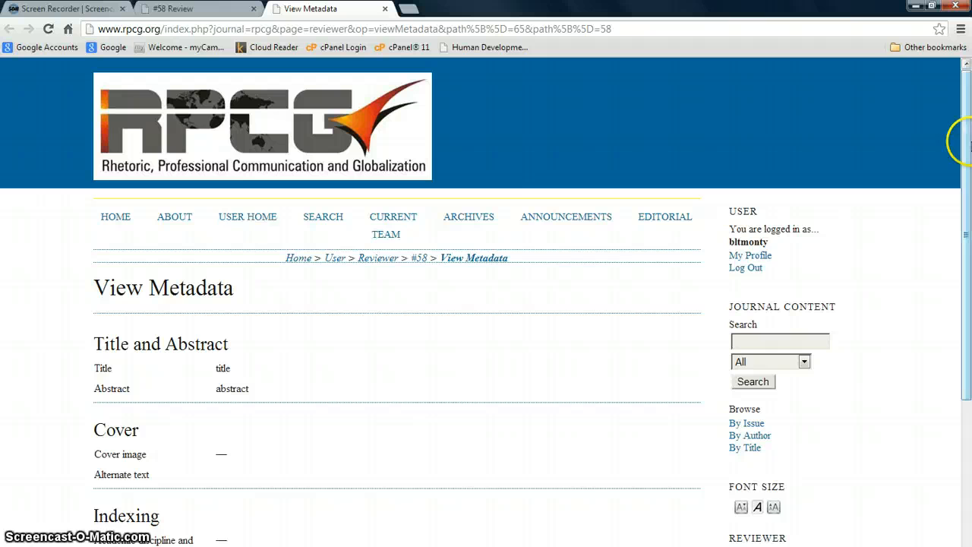
{"action": "mouse_move", "coordinate": [968, 103]}
{"action": "left_mouse_down"}
{"action": "mouse_move", "coordinate": [968, 281]}
{"action": "mouse_move", "coordinate": [968, 102]}
{"action": "left_mouse_up"}
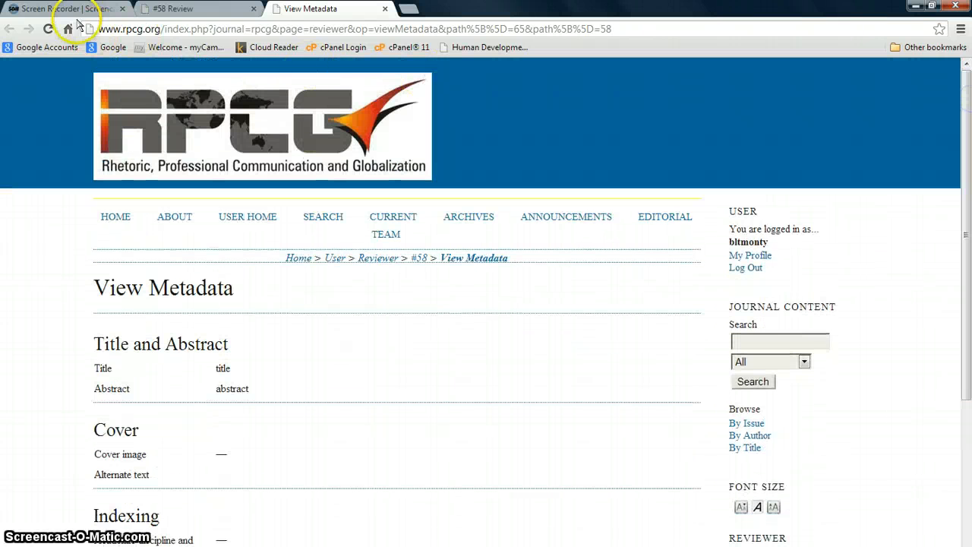
{"action": "left_click", "coordinate": [186, 9]}
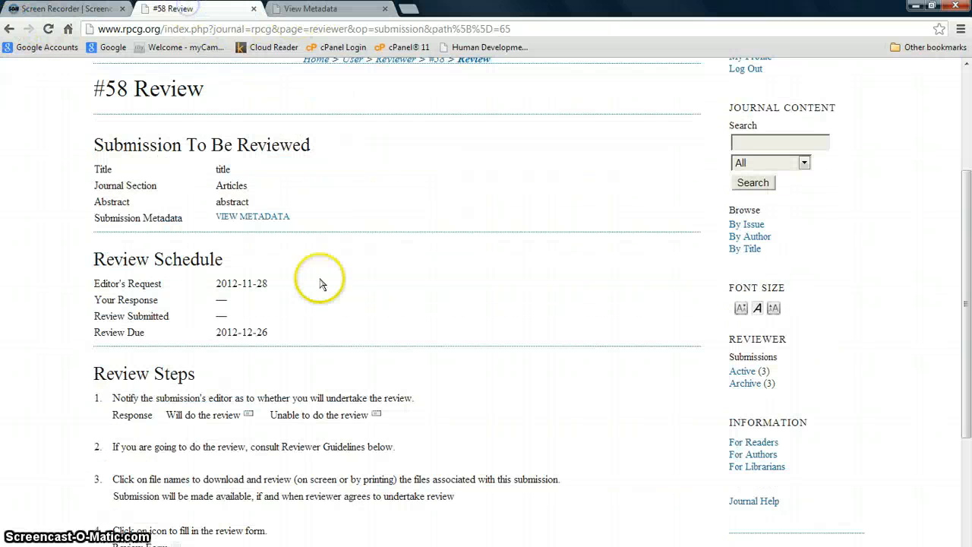
- Respond that the reviewer will do the review, skipping the Able to Review email to the editor
{"action": "left_click", "coordinate": [248, 417]}
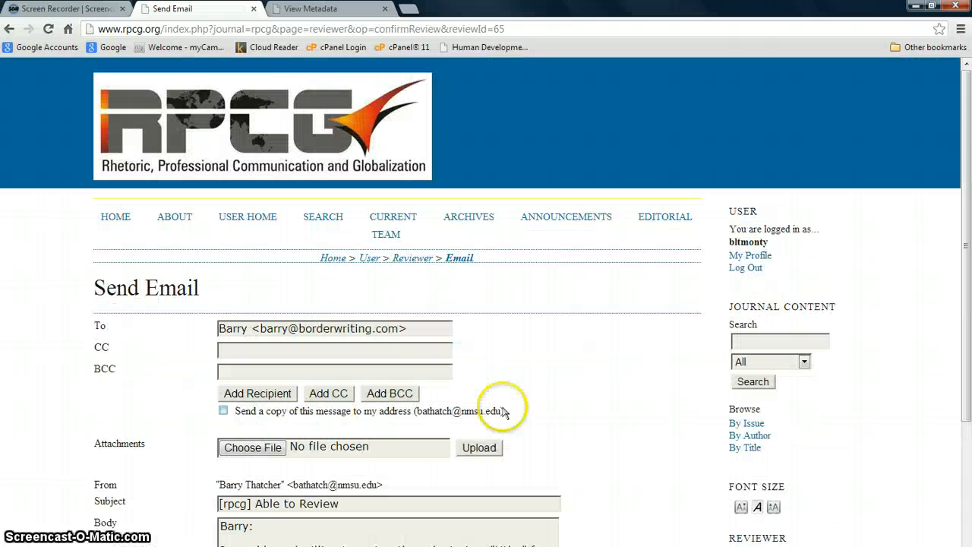
{"action": "left_click_drag", "start_coordinate": [966, 120], "coordinate": [967, 277]}
{"action": "left_click", "coordinate": [232, 498]}
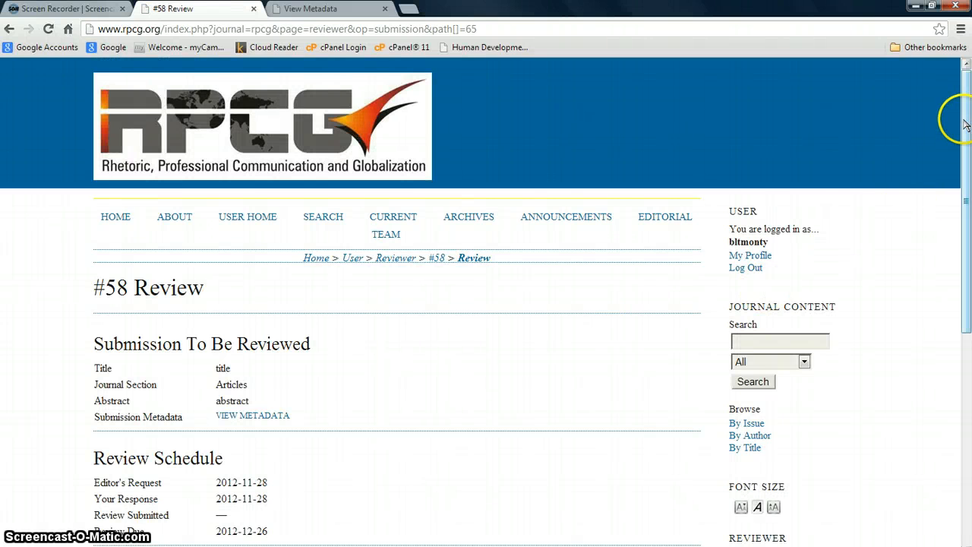
- Highlight the manuscript file 58-136-1-RV.DOCX in the Review Steps and open the review form
{"action": "left_click_drag", "start_coordinate": [965, 121], "coordinate": [965, 213]}
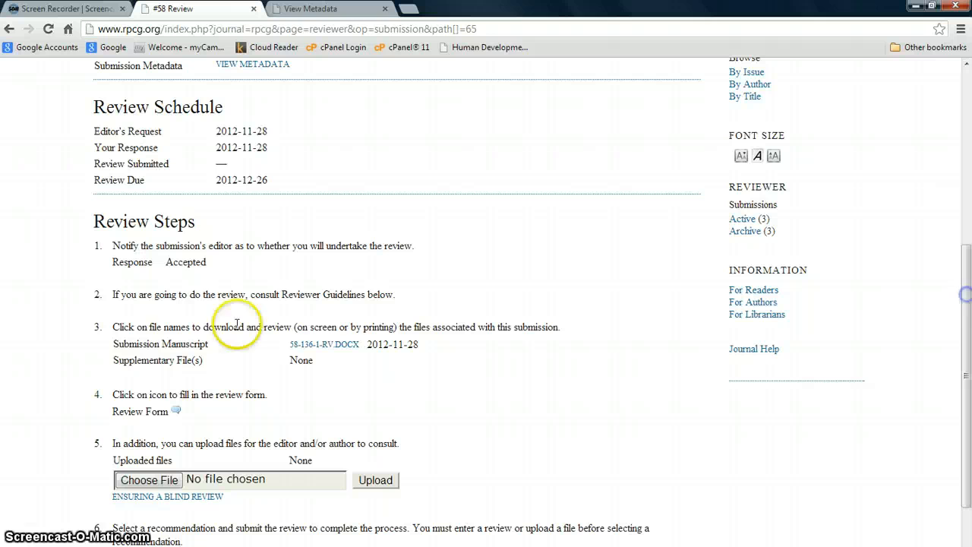
{"action": "left_click_drag", "start_coordinate": [287, 345], "coordinate": [358, 347]}
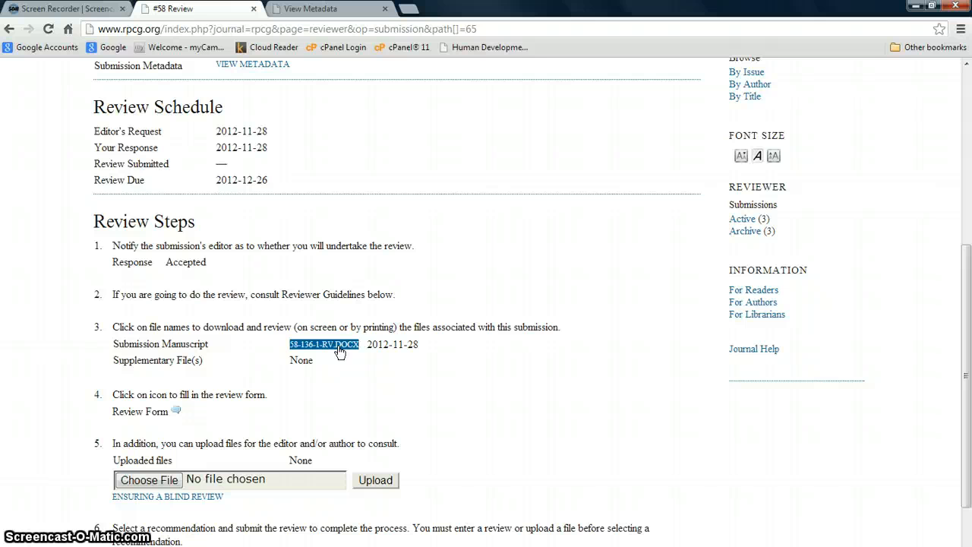
{"action": "left_click", "coordinate": [176, 412]}
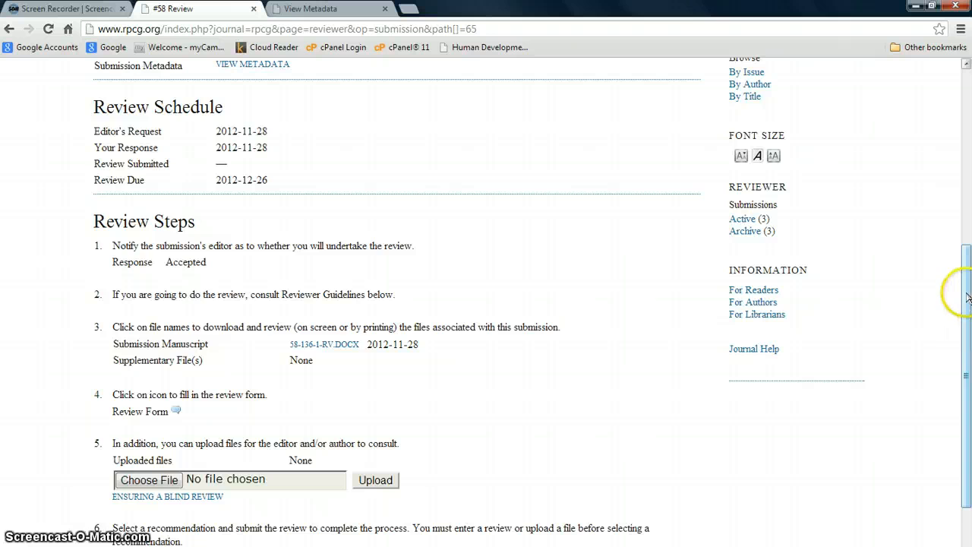
- Choose Accept Submission as the review recommendation and submit the review to the editor
{"action": "left_click_drag", "start_coordinate": [967, 297], "coordinate": [968, 372]}
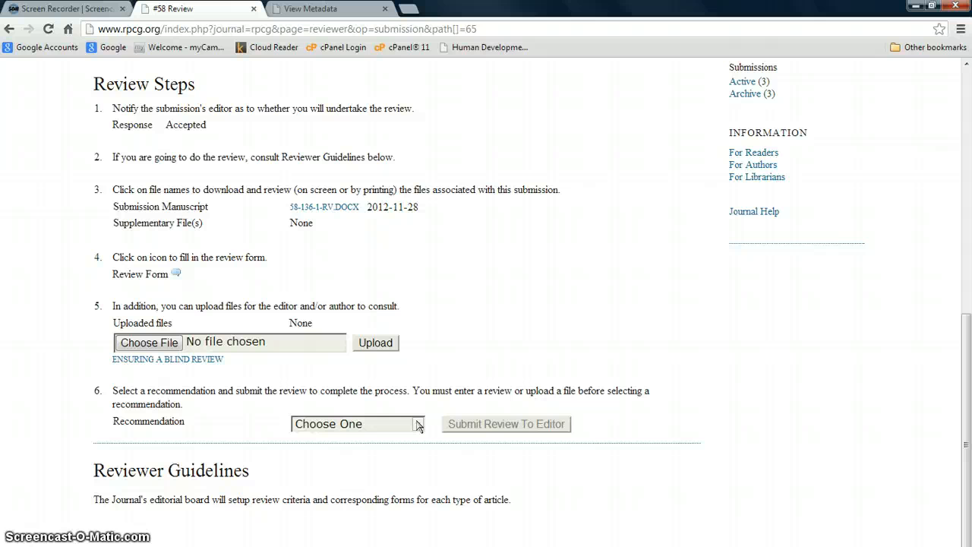
{"action": "left_click", "coordinate": [67, 531]}
{"action": "scroll", "coordinate": [582, 445], "scroll_direction": "up", "scroll_amount": 1}
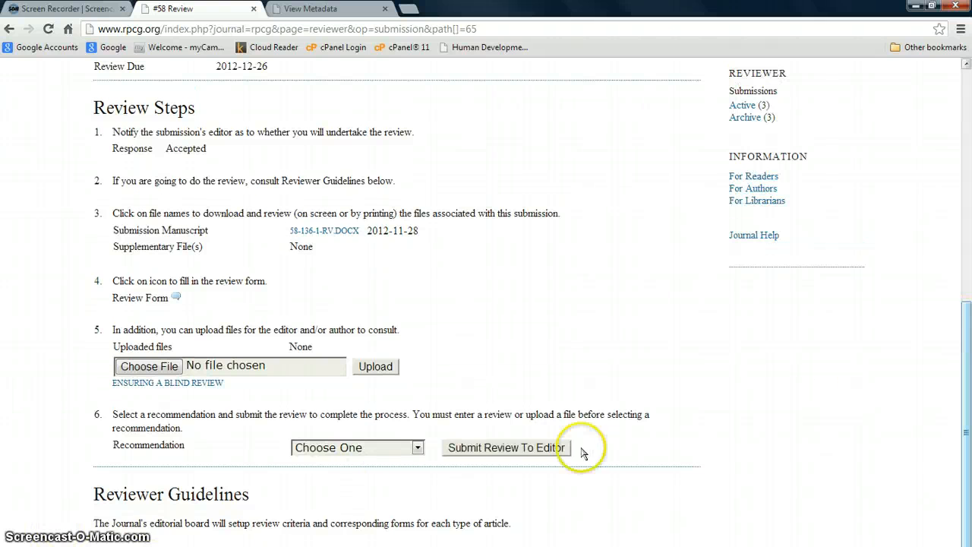
{"action": "left_click", "coordinate": [416, 447]}
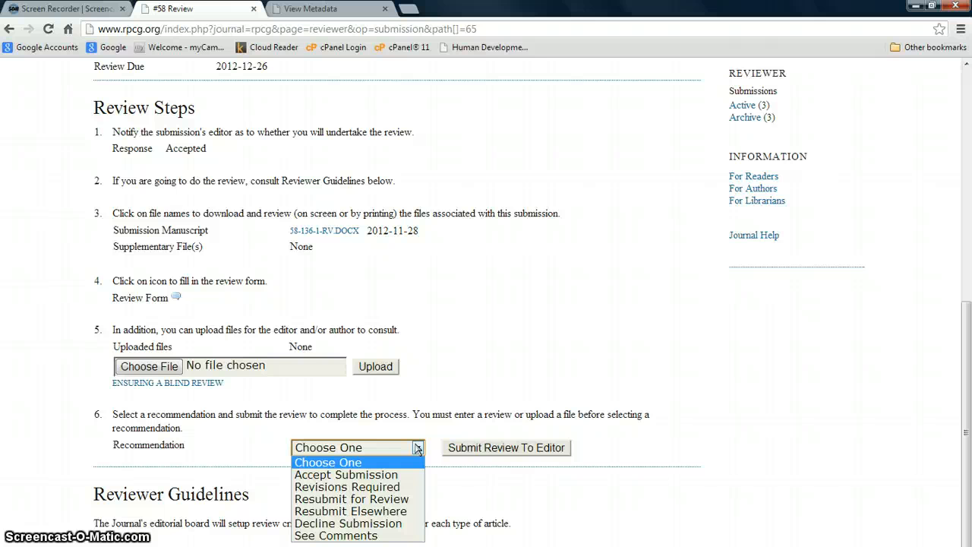
{"action": "left_click", "coordinate": [380, 475]}
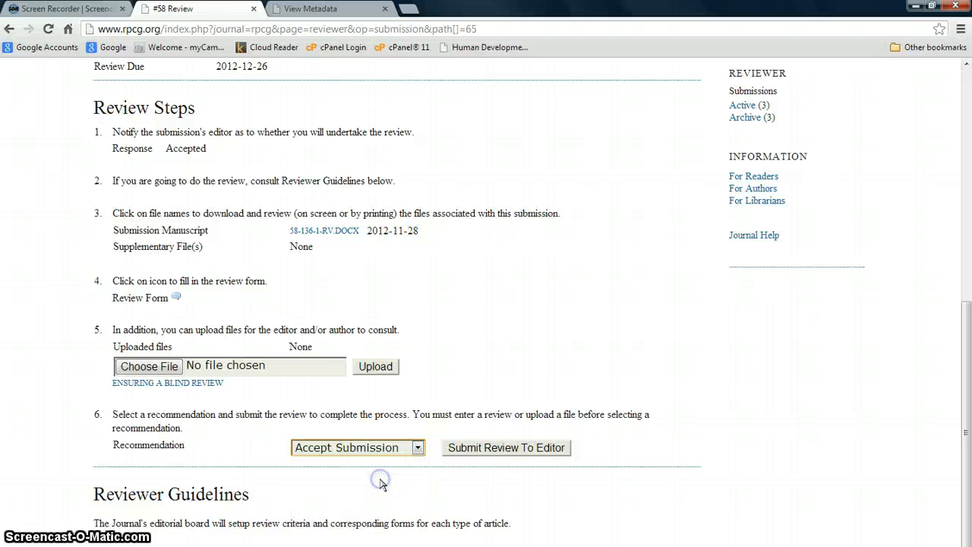
{"action": "left_click", "coordinate": [504, 448]}
{"action": "left_click", "coordinate": [502, 327]}
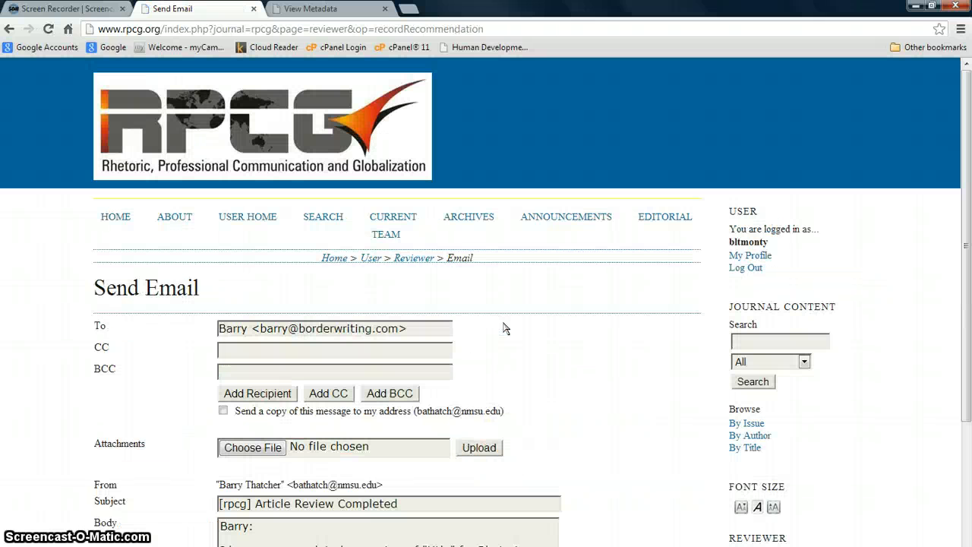
- Send the Article Review Completed email to the editor, and look over the reviewers and Editor Decision sections of the editor's Review page
{"action": "left_click_drag", "start_coordinate": [969, 163], "coordinate": [969, 319]}
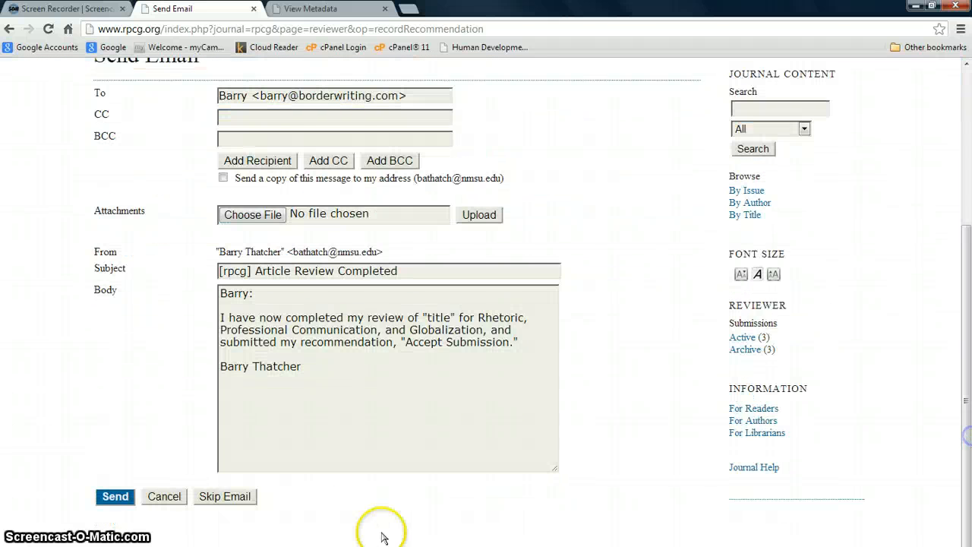
{"action": "left_click", "coordinate": [127, 496]}
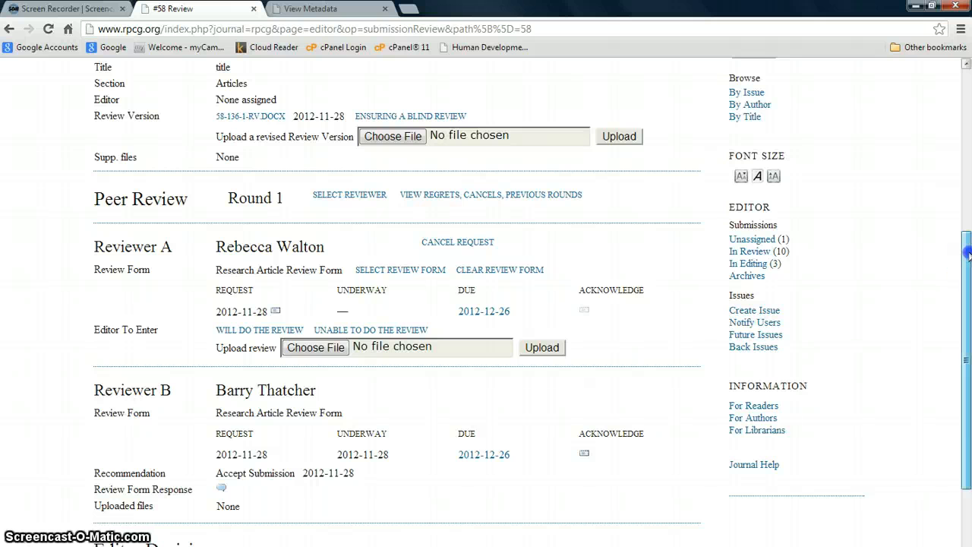
{"action": "left_click_drag", "start_coordinate": [968, 256], "coordinate": [954, 401]}
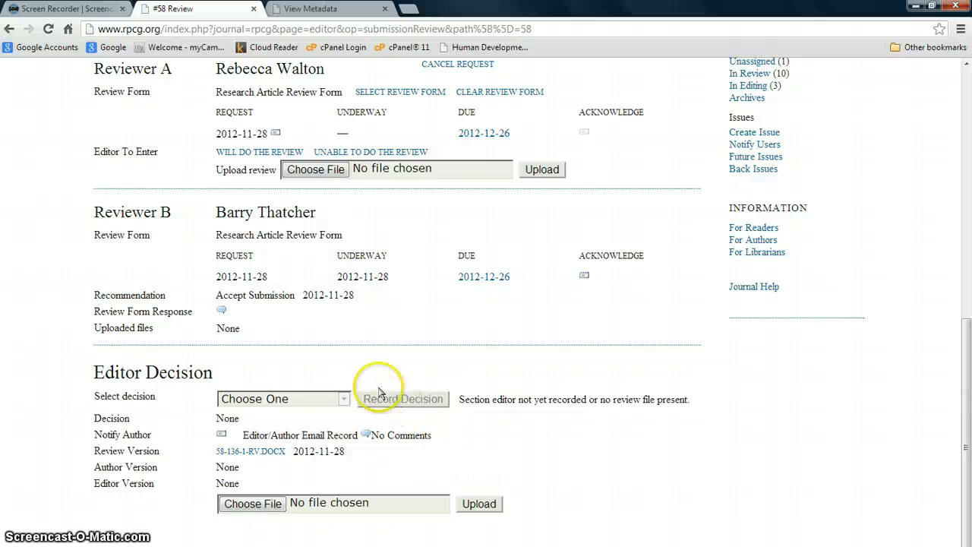